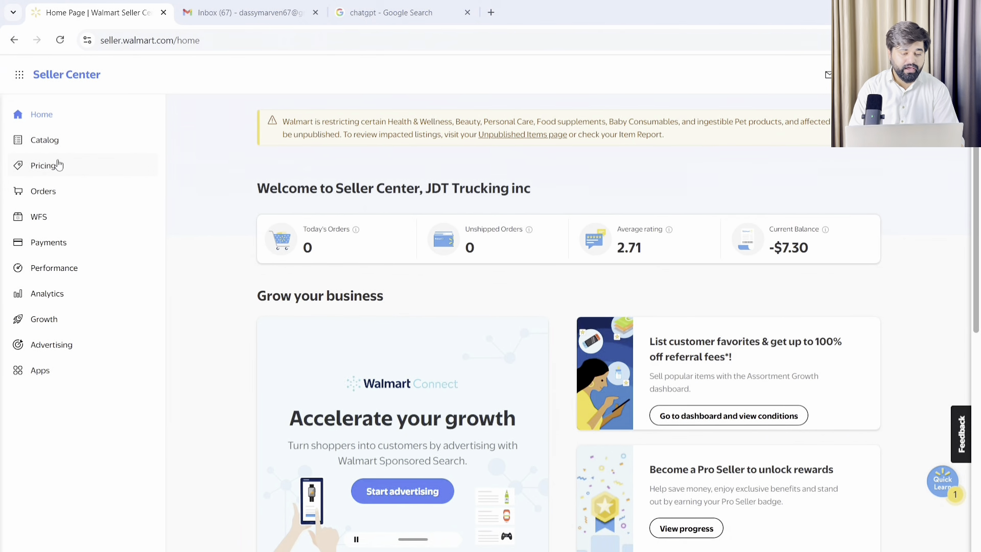
- Select all three items in the catalog and try to retire them
left_click(44, 141)
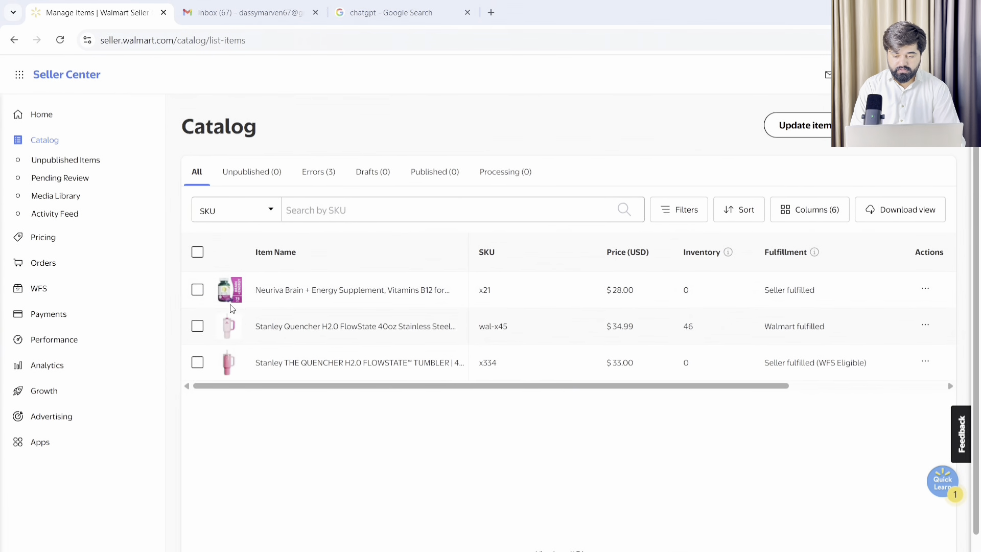
left_click(197, 290)
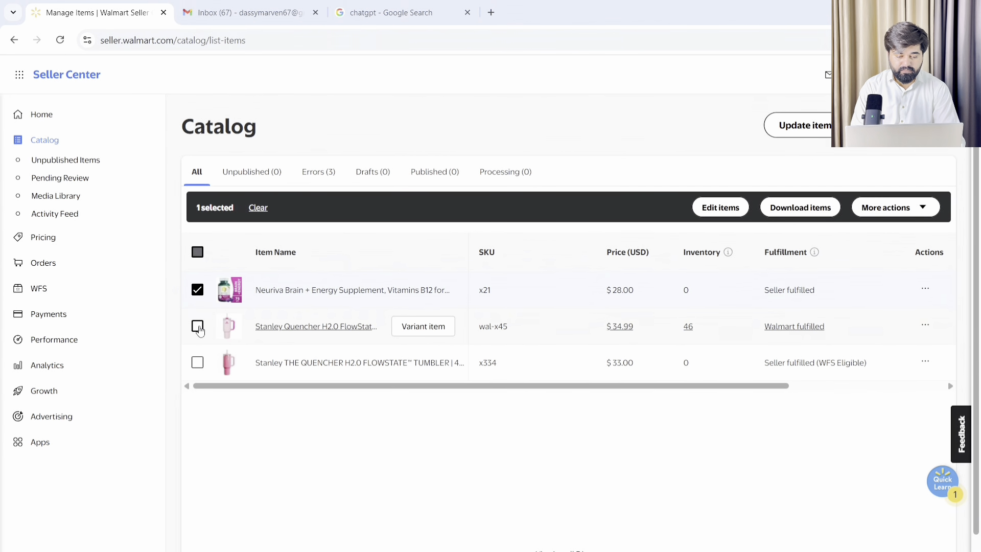
left_click(198, 326)
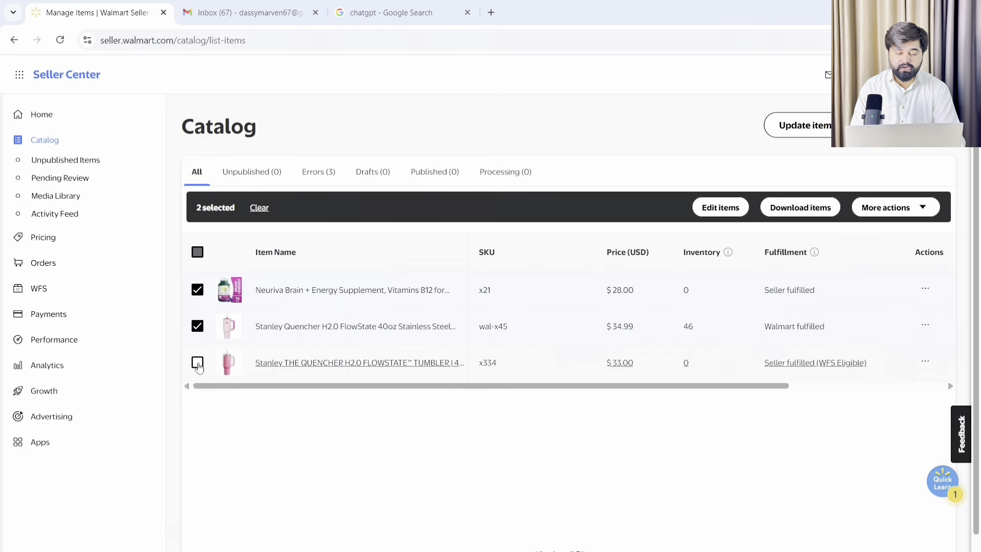
left_click(198, 362)
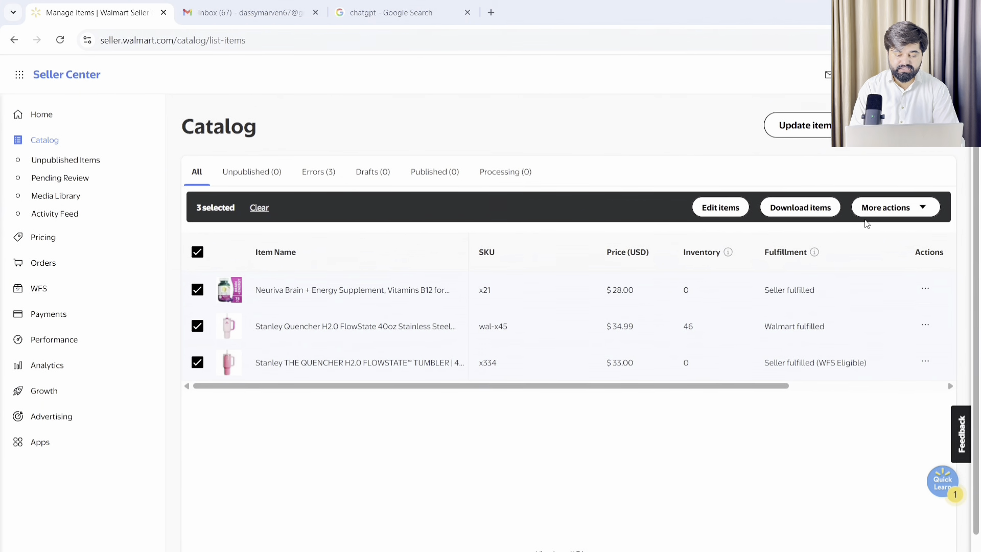
left_click(898, 213)
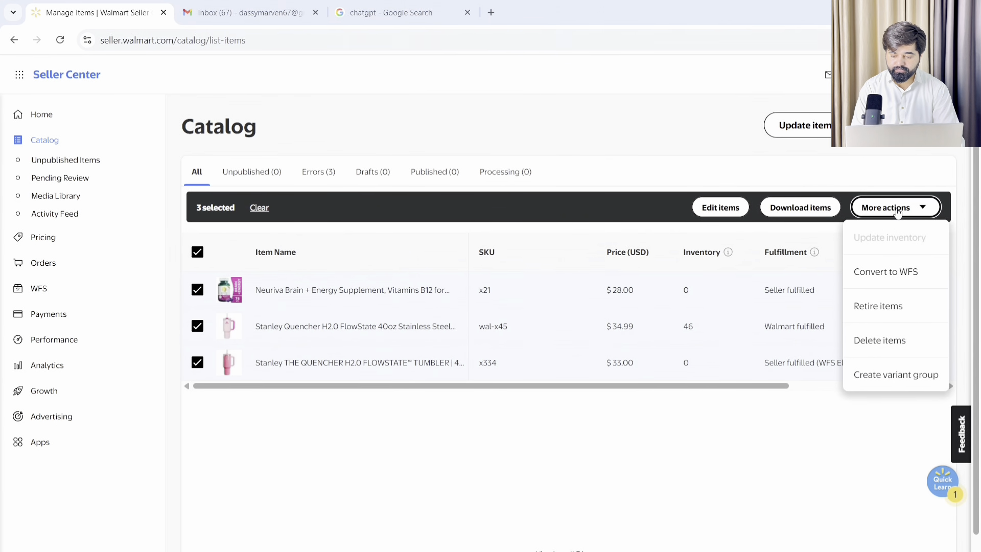
left_click(877, 308)
left_click(581, 377)
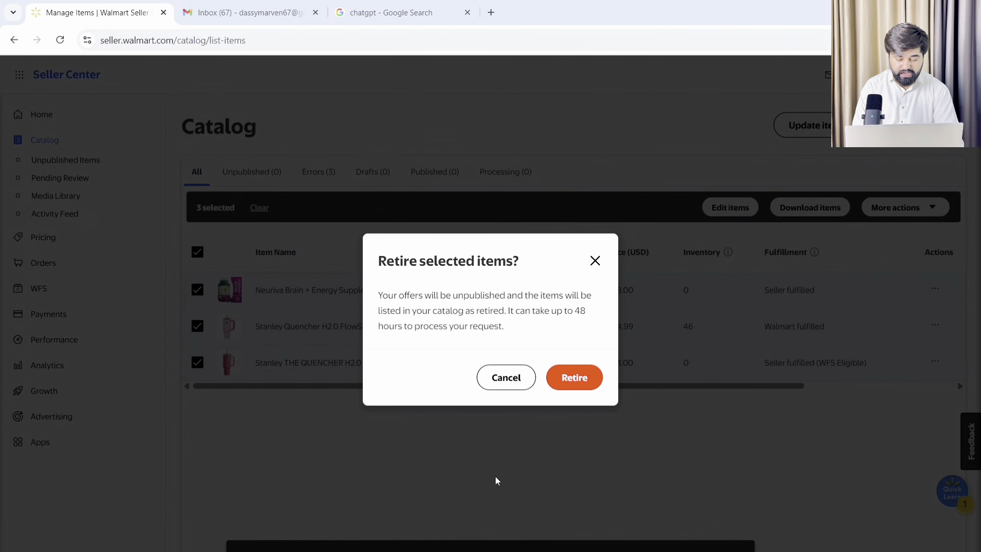
left_click(509, 377)
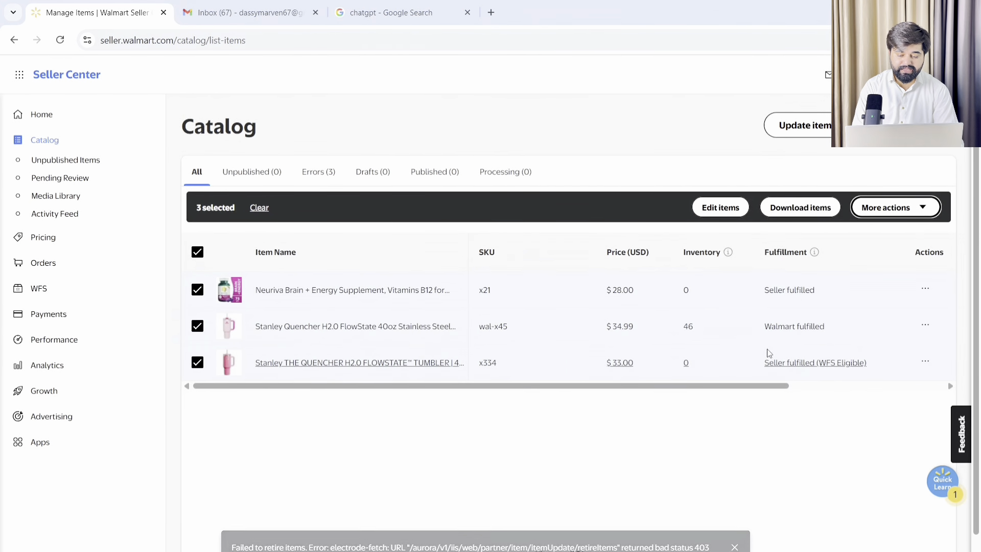
- Try to delete the selected catalog items, and close the confirmation dialog
left_click(907, 215)
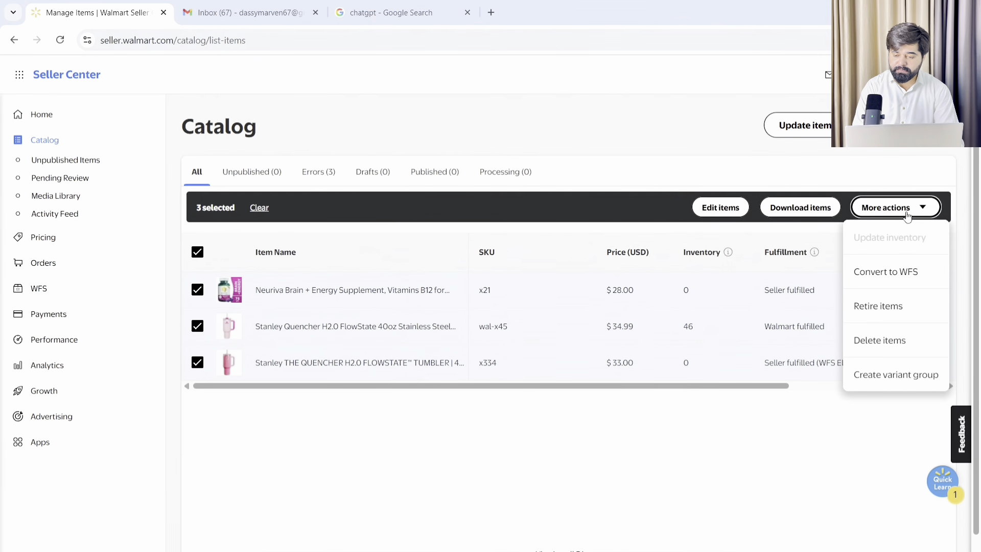
left_click(866, 344)
left_click(564, 404)
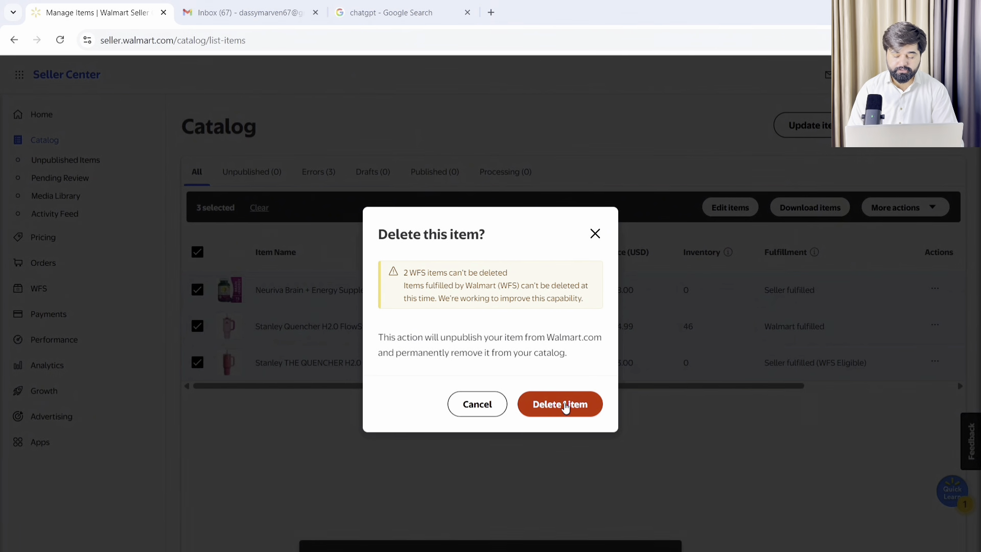
left_click(595, 236)
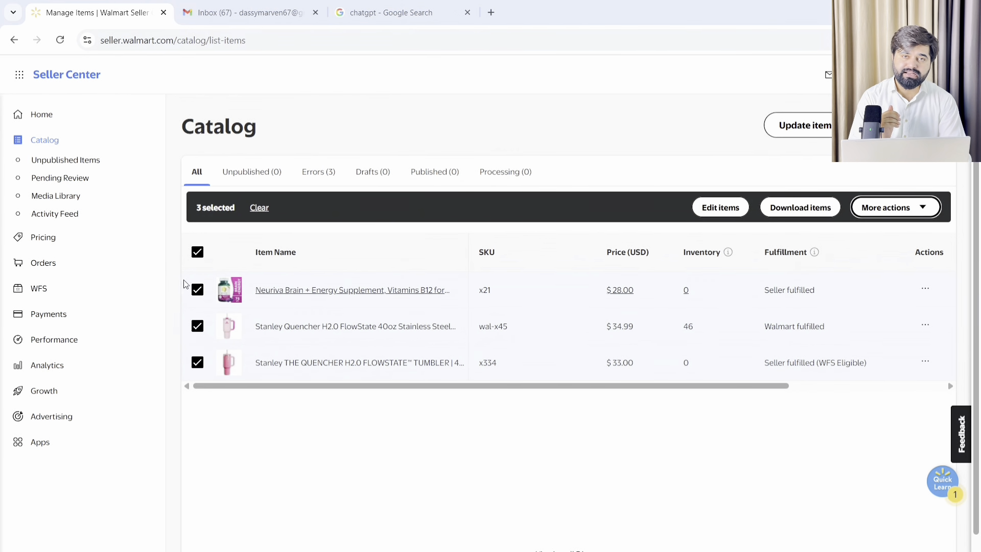
- View the seller account's My Profile page and return to the Seller Center home page
left_click(34, 122)
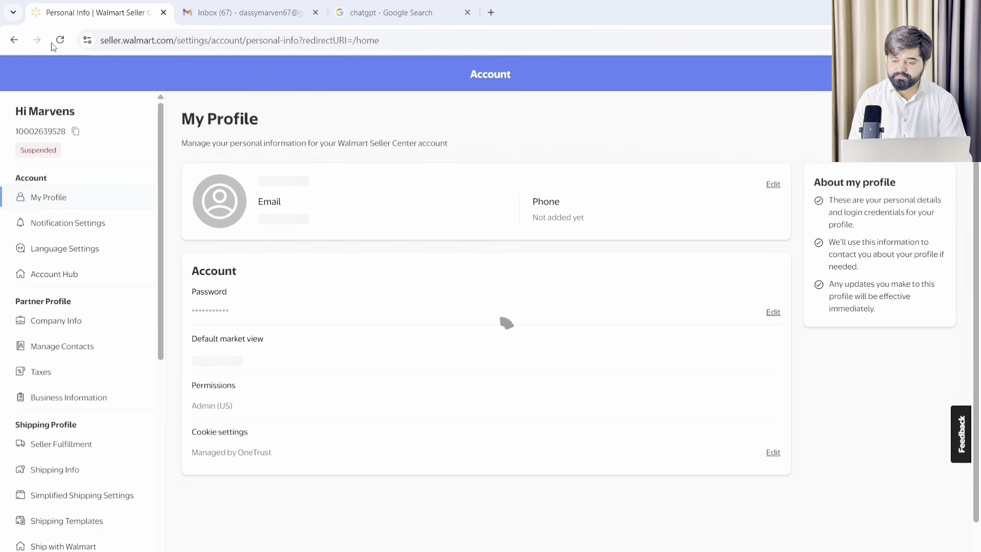
left_click(14, 40)
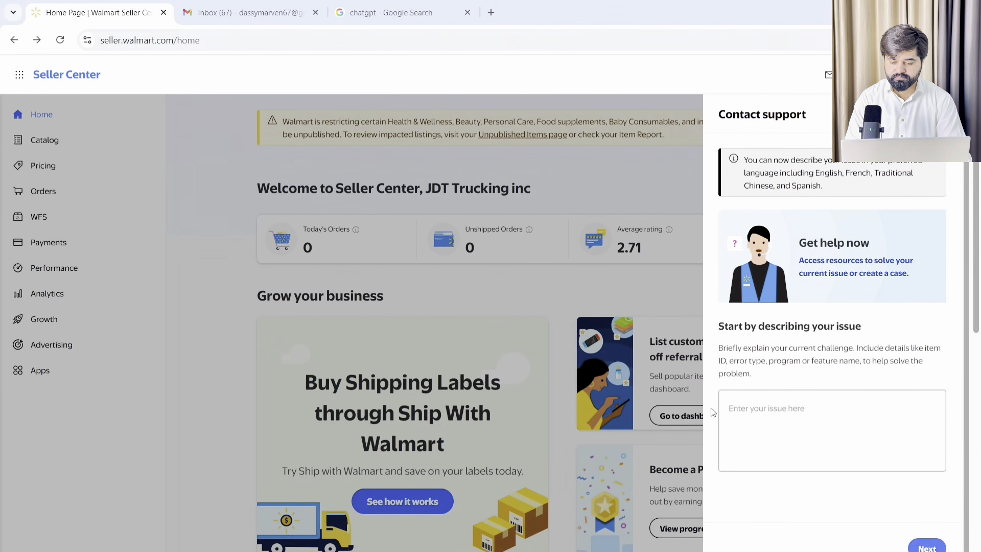
- Describe the support issue as "appeal for walmart account suspension" and continue to the issue category selection
left_click(778, 419)
type("appeal")
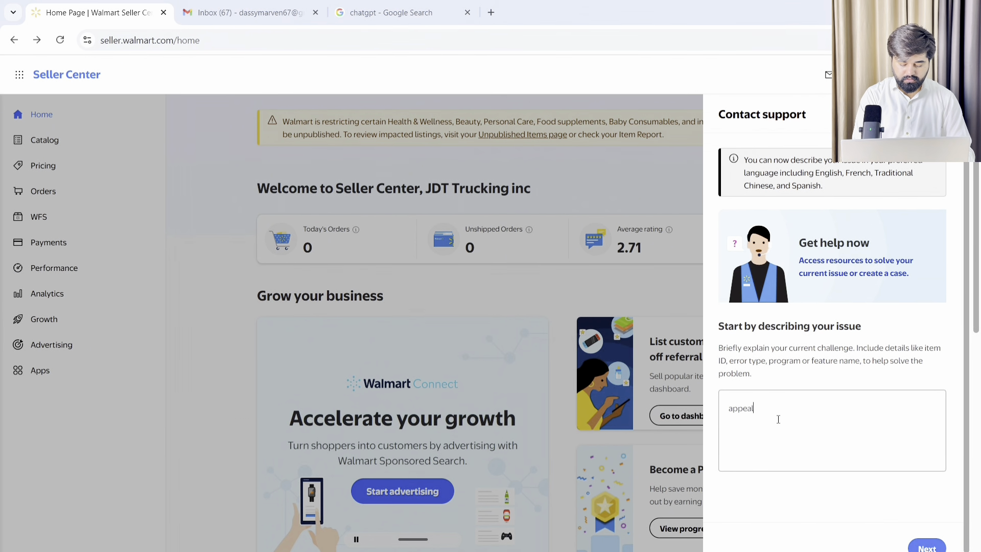
type(" for walm")
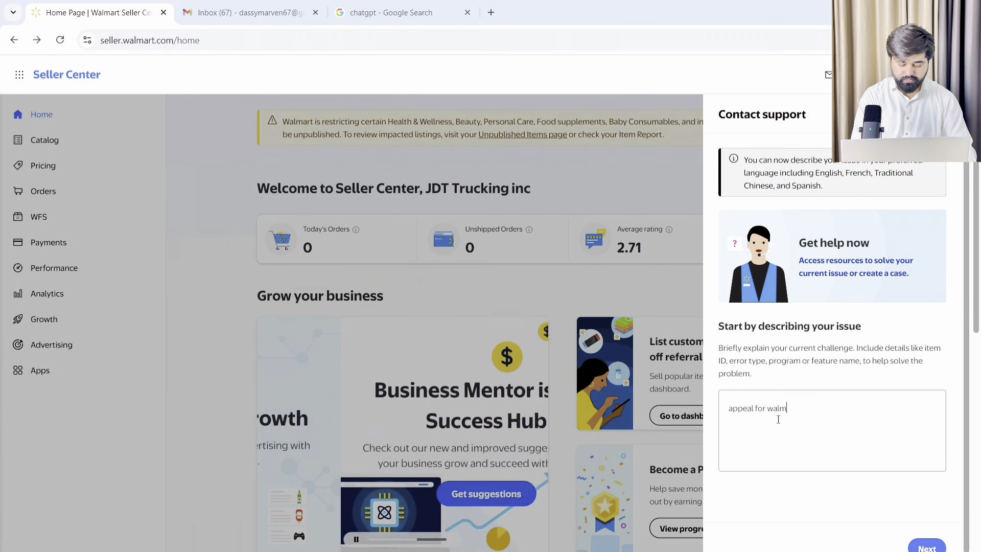
type("art accoun")
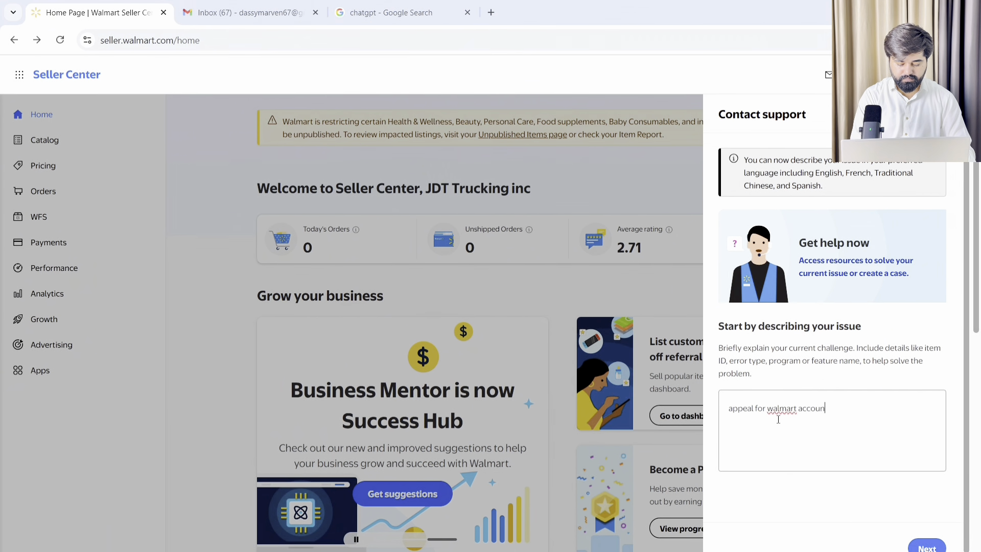
type("t suspe")
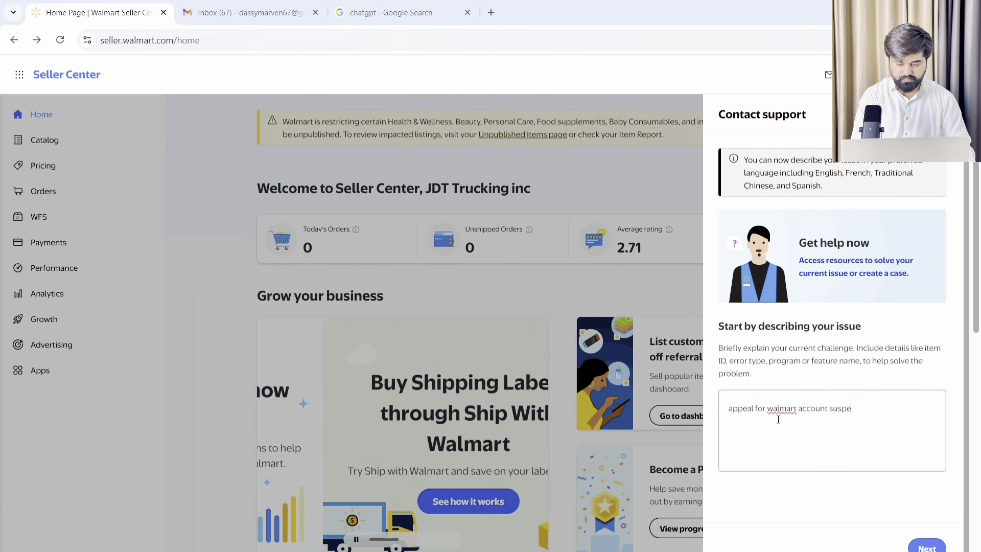
type("nsion")
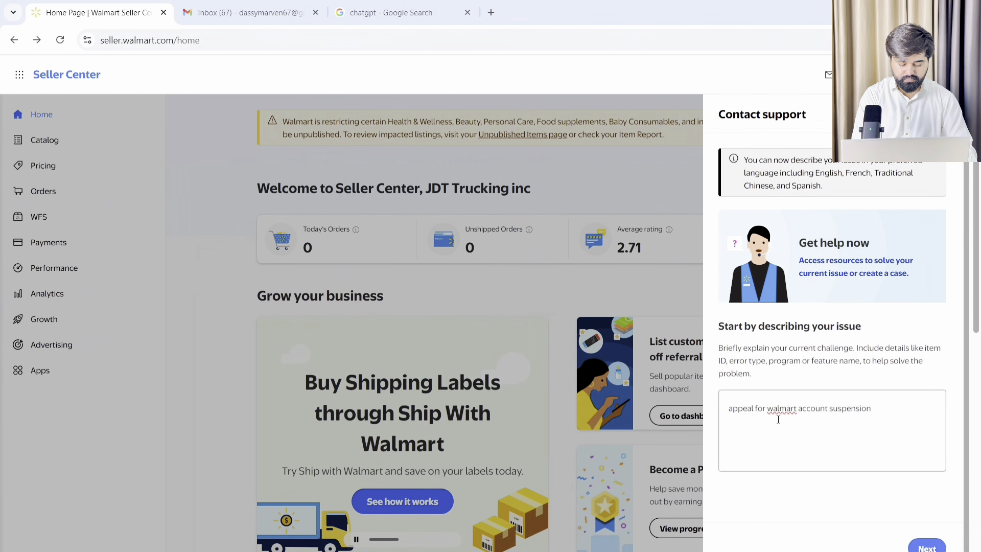
left_click(927, 545)
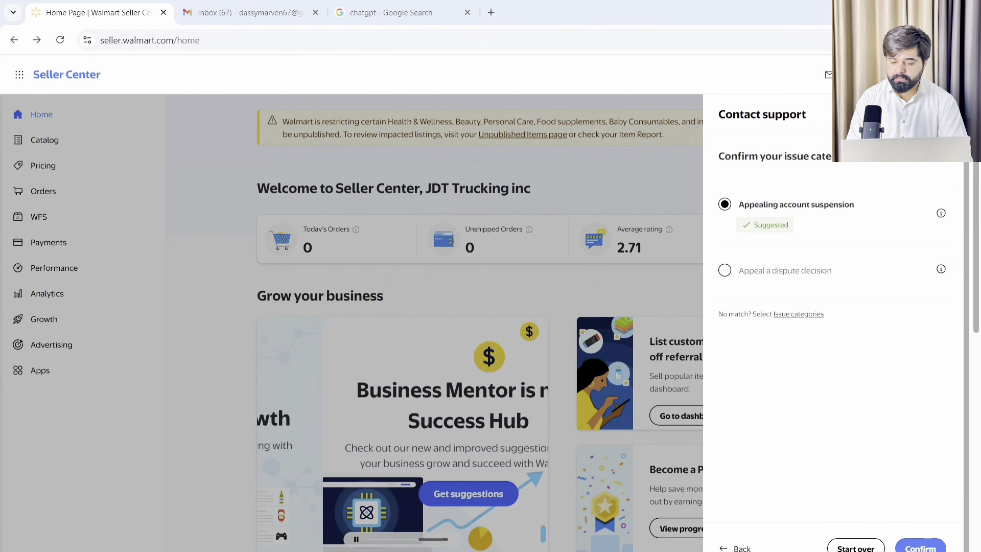
- Open the support form under the "Appealing account suspension" category and clear its issue description
left_click(920, 547)
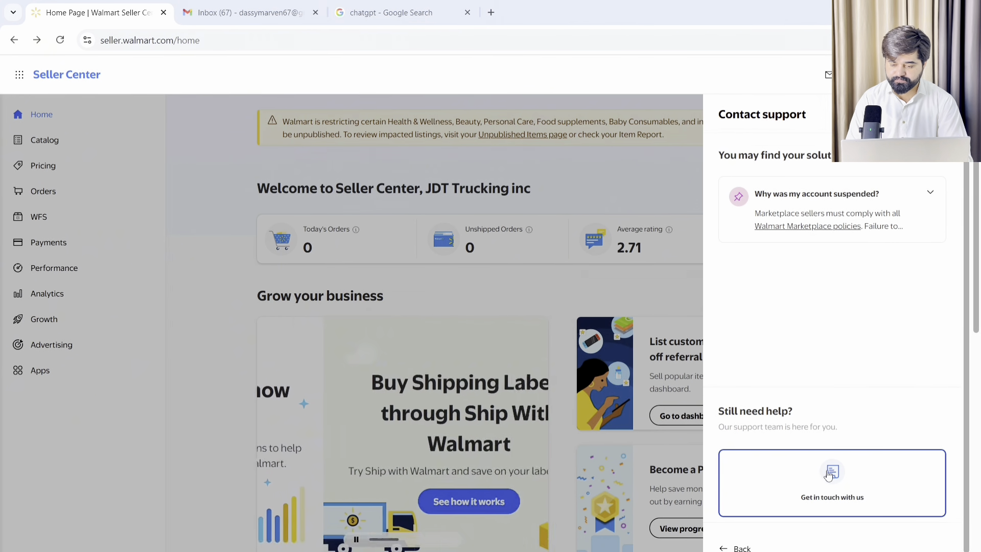
left_click(835, 481)
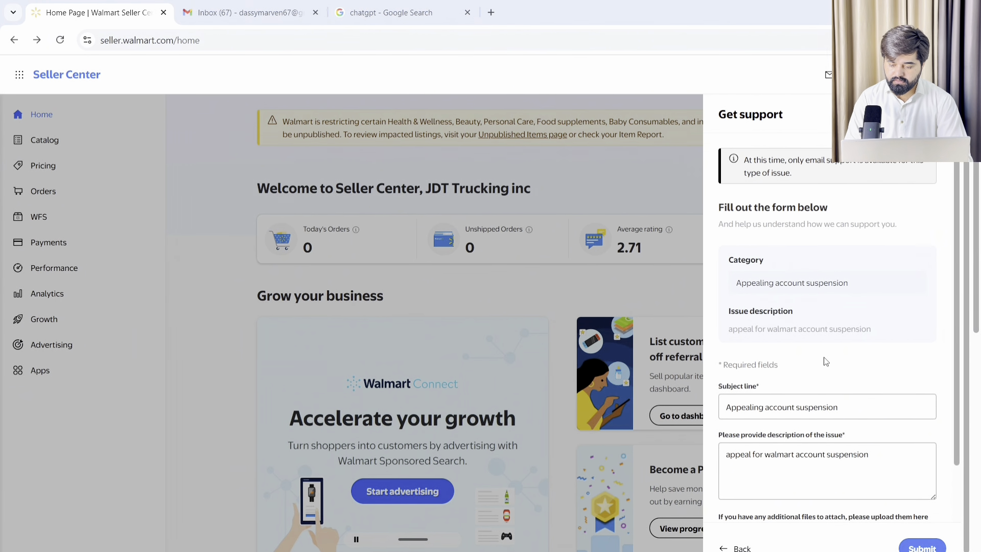
scroll(825, 361, "down", 2)
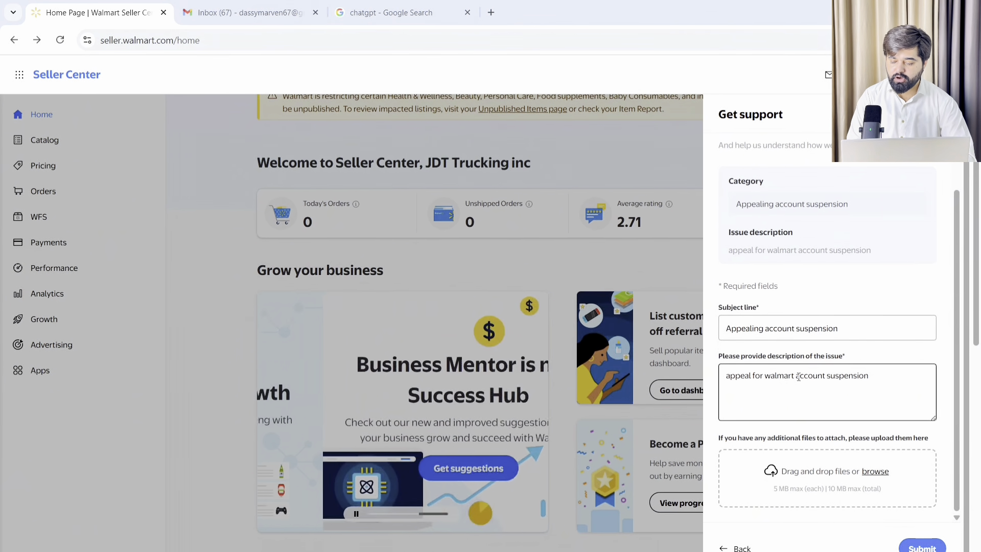
triple_click(799, 377)
key("BackSpace")
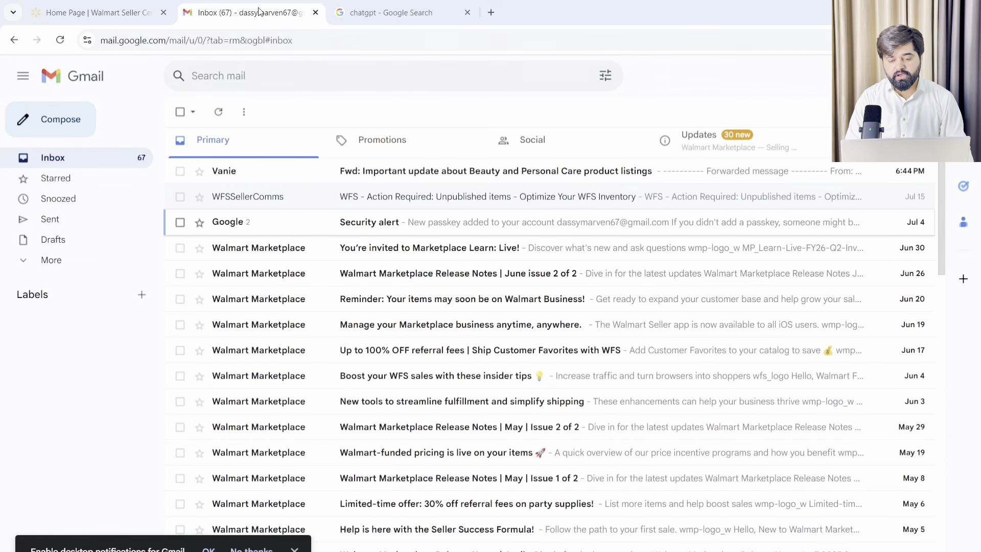
- Switch to Gmail, read the forwarded email about Beauty and Personal Care product listings, and return to Seller Center
left_click(259, 7)
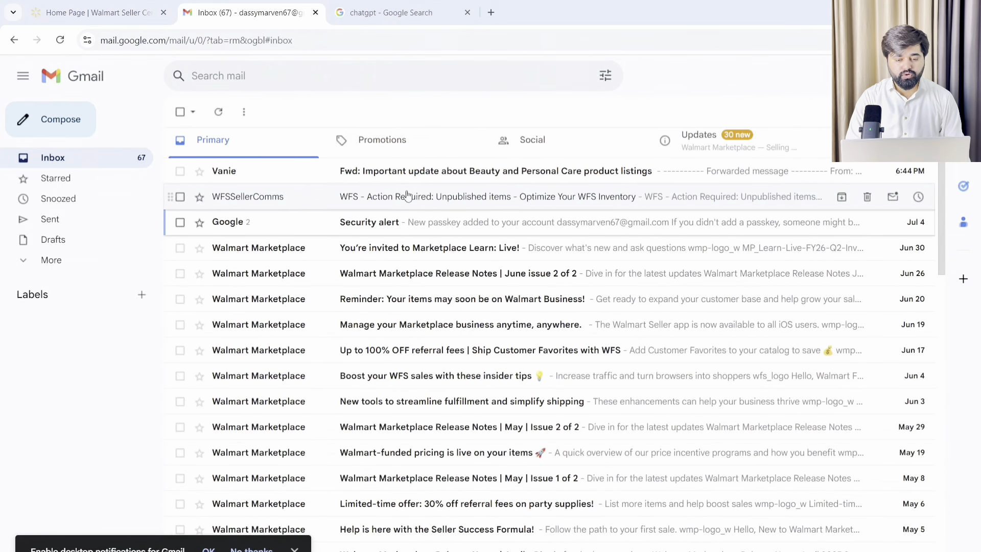
left_click(482, 176)
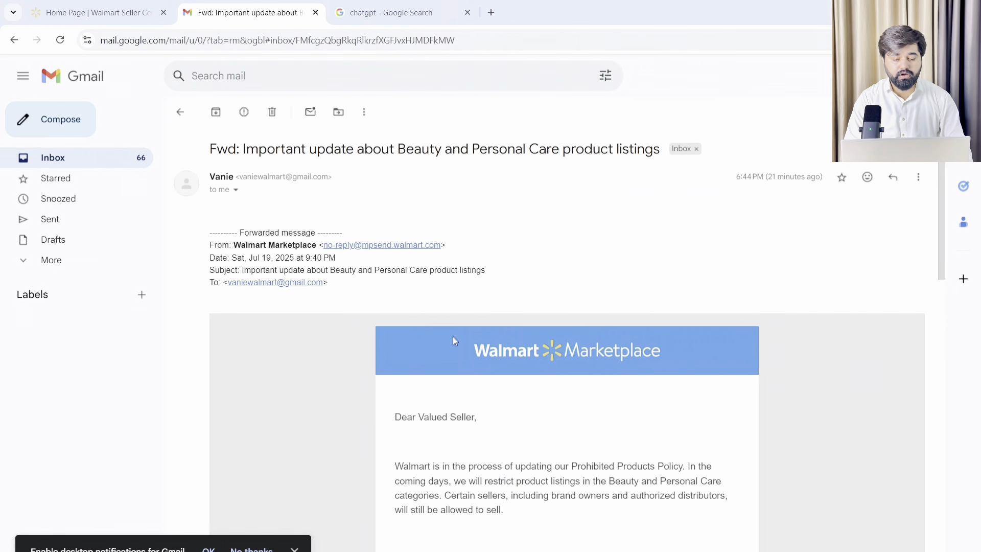
scroll(435, 448, "down", 4)
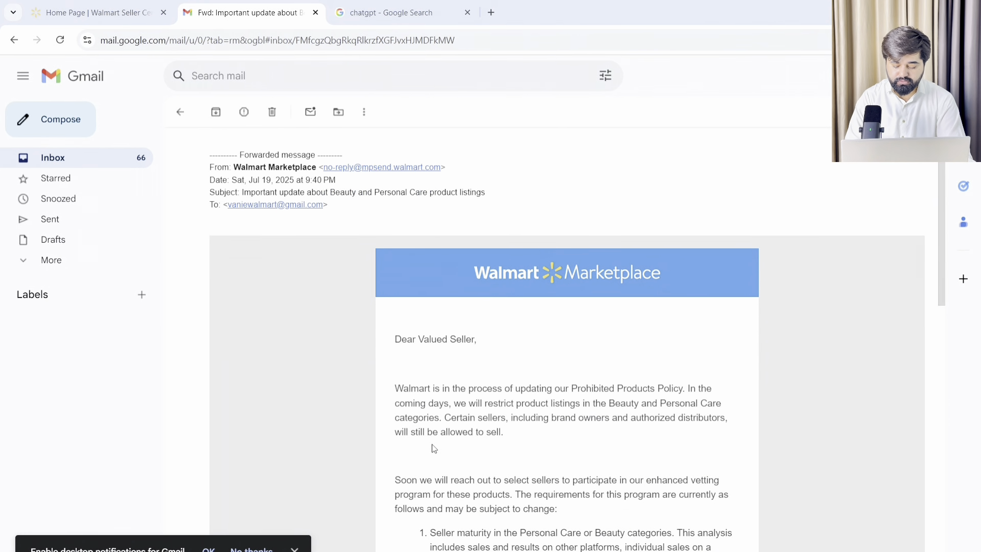
scroll(432, 444, "down", 2)
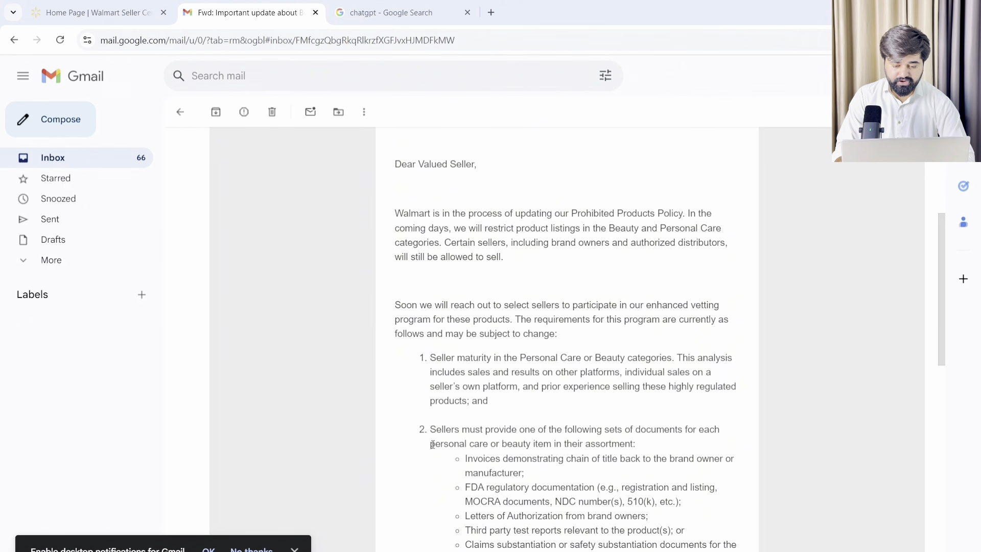
scroll(433, 444, "down", 1)
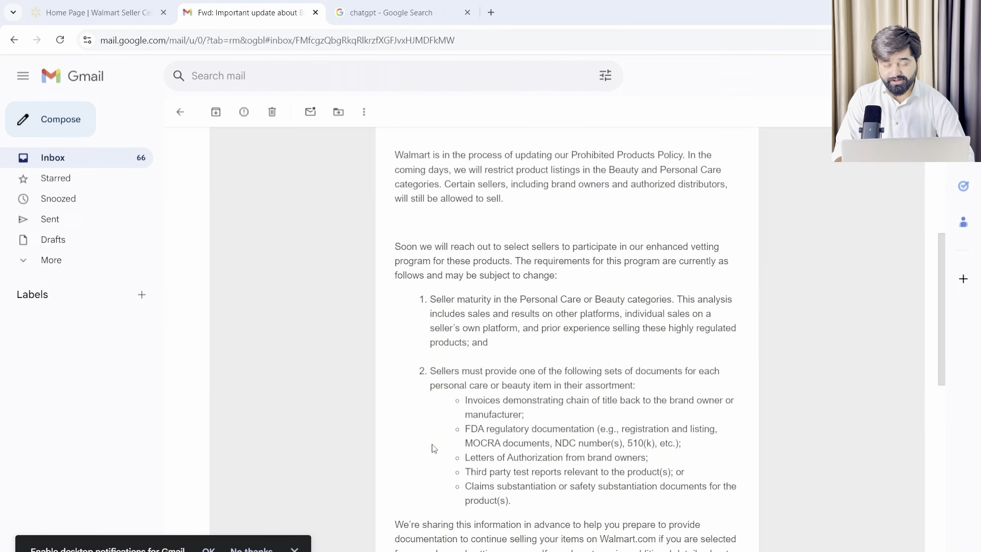
scroll(433, 448, "down", 1)
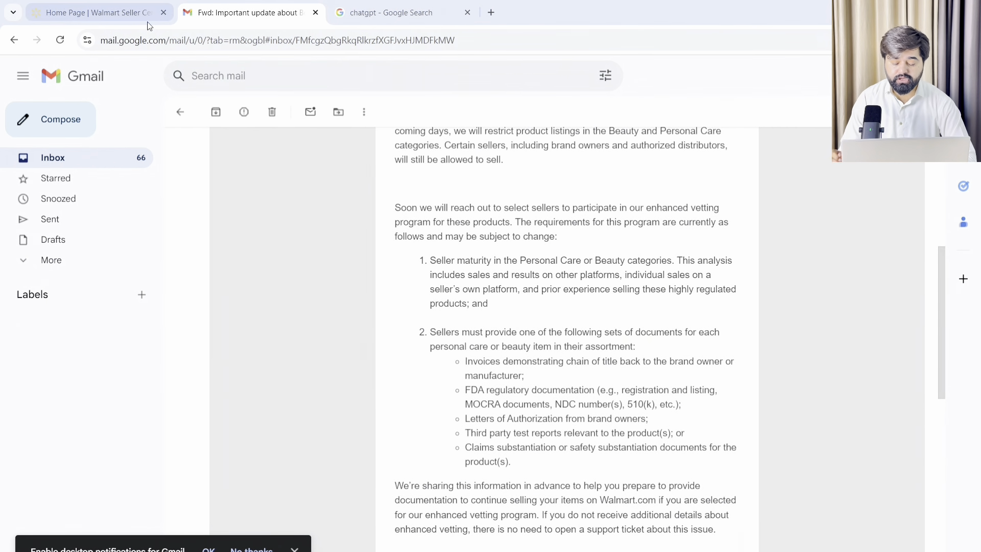
left_click(121, 7)
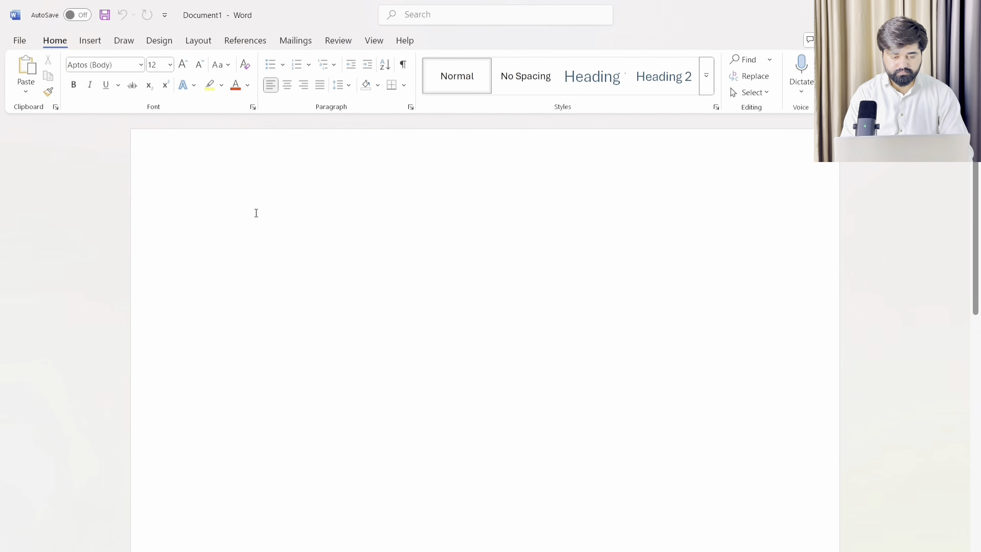
- Begin the appeal letter's subject line with "Subject : Reinstatement of Walmart seller central"
type("Su")
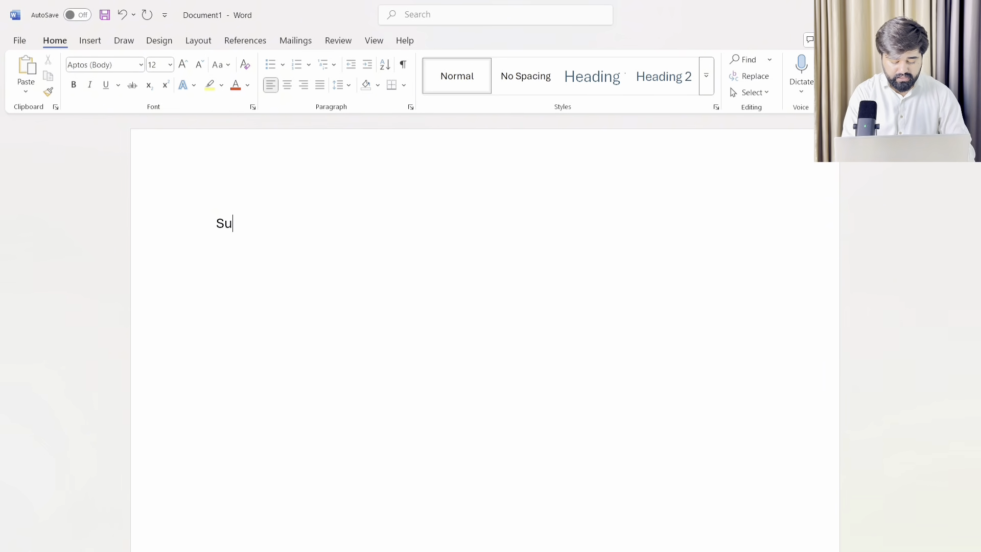
type("bject ")
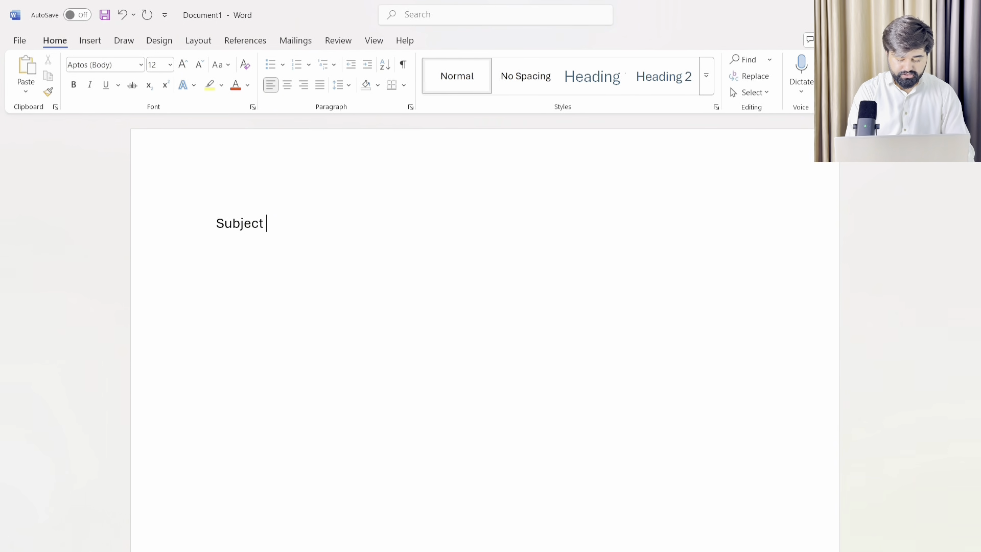
type(": R")
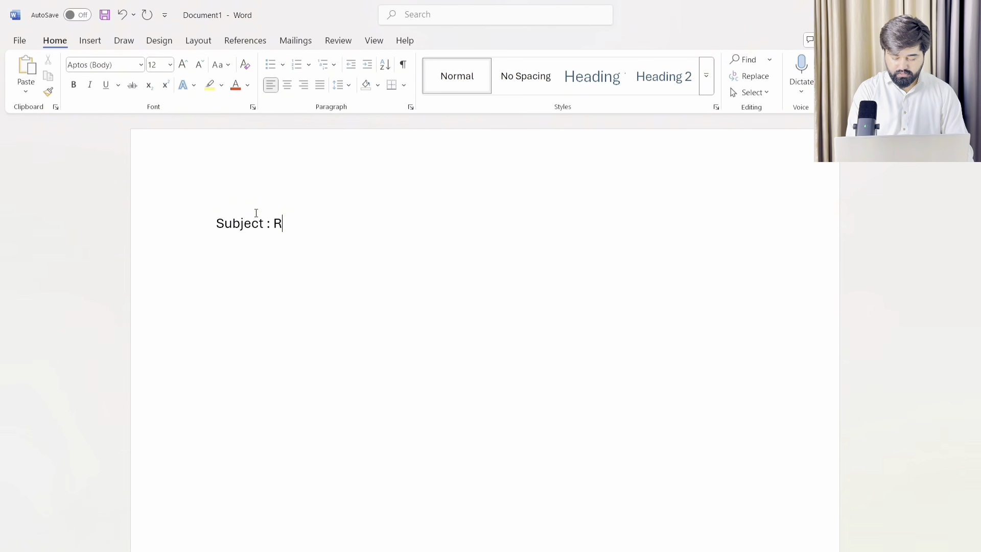
type("einstatemet")
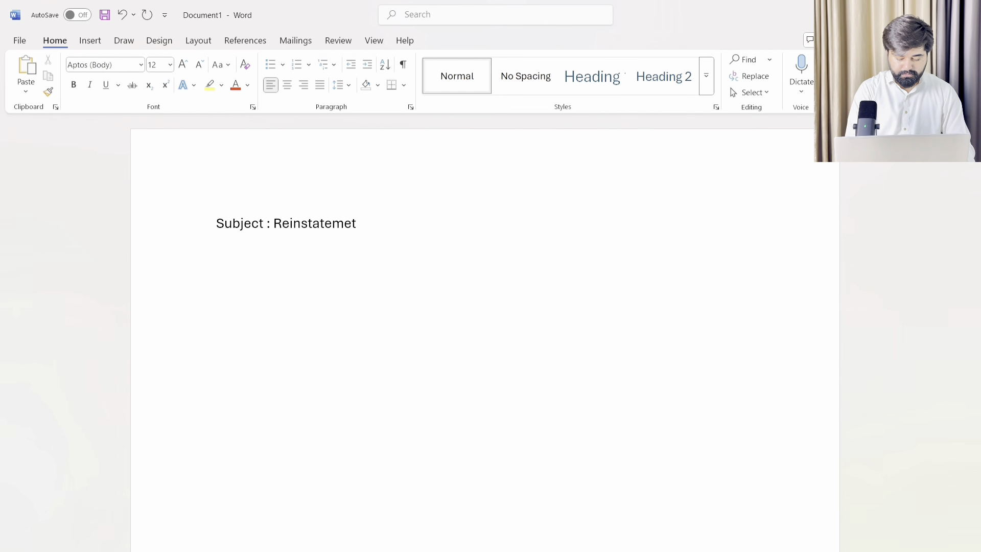
key("BackSpace")
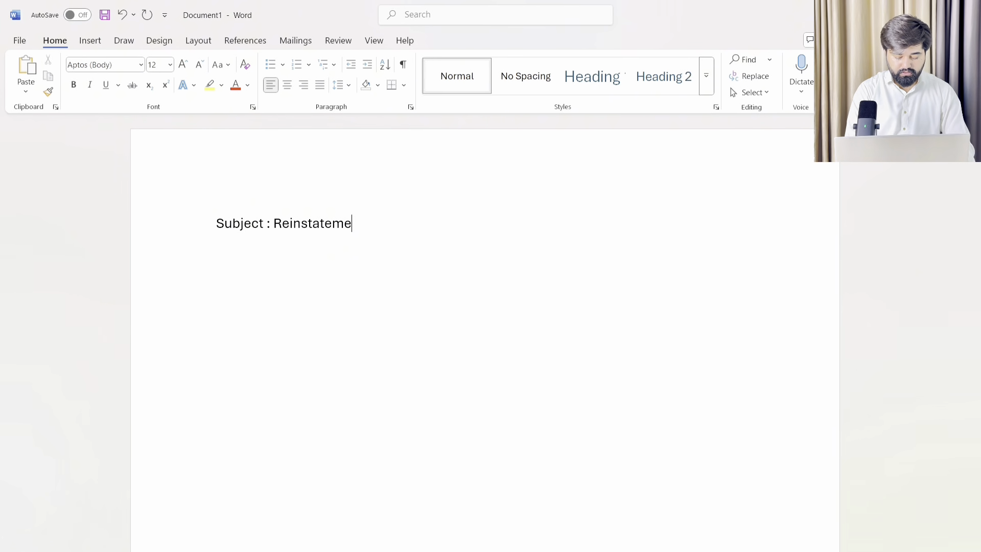
type("nt of")
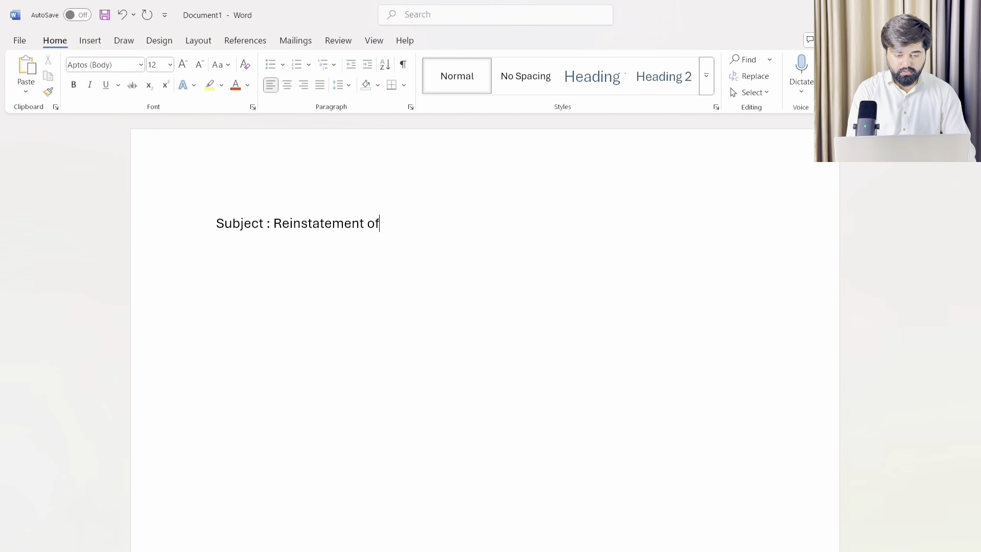
type(" walmar s")
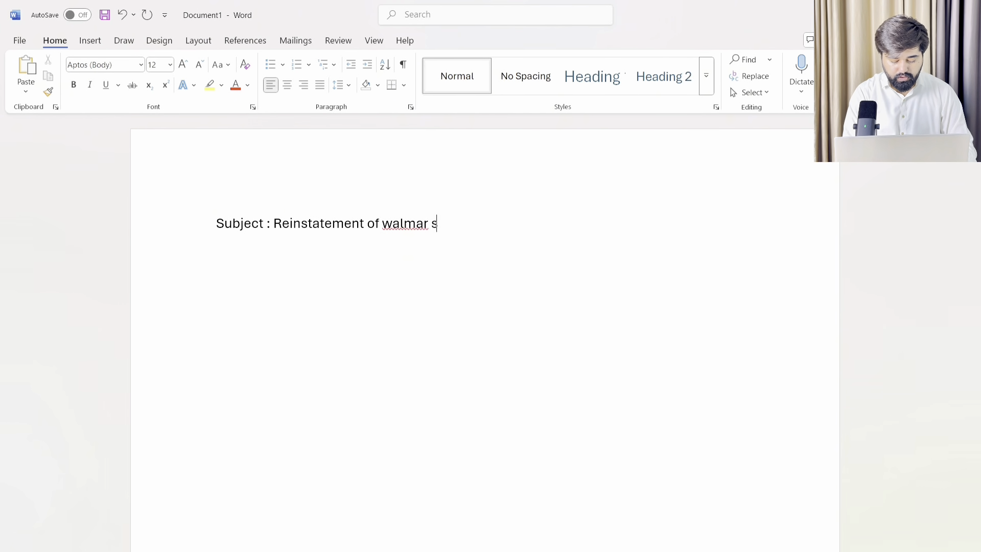
key("BackSpace")
key("BackSpace")
type("se")
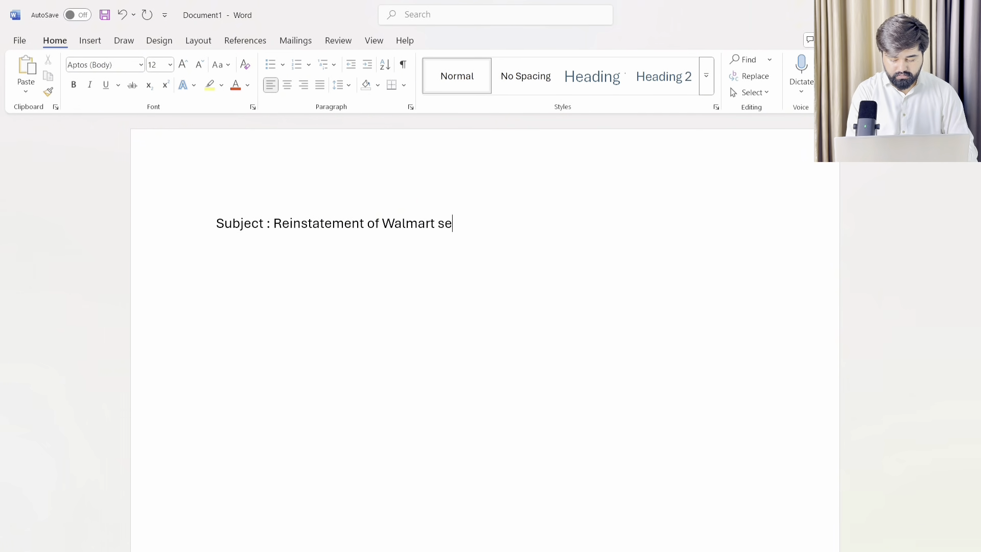
type("ller central ")
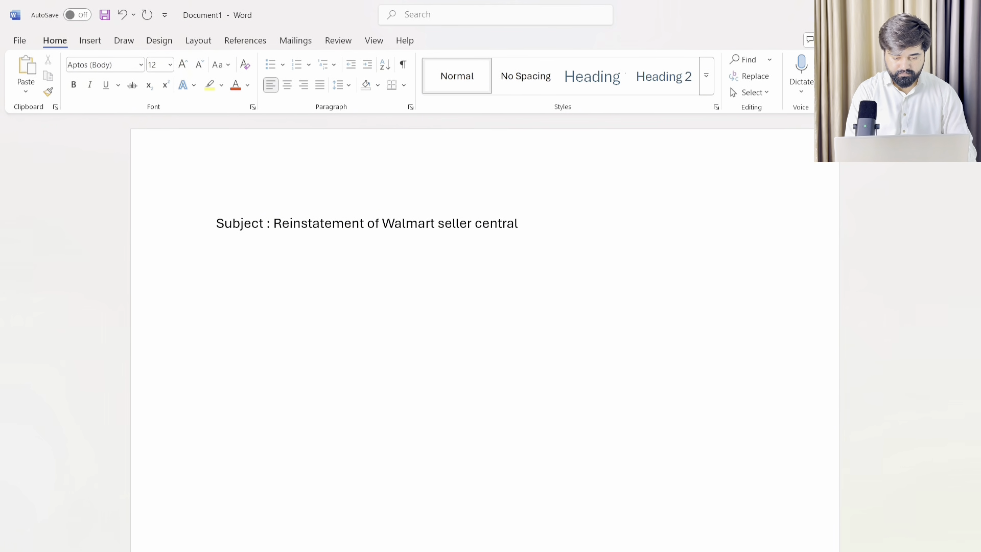
- Complete the subject line with "suspended due to compliance reason" and start a new paragraph below it
type("s")
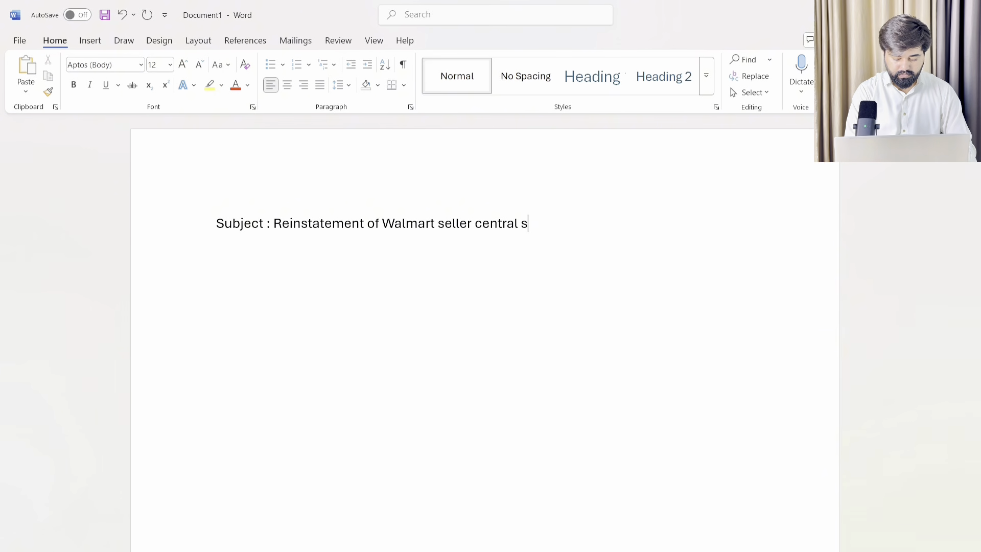
type("usoe")
key("BackSpace")
key("BackSpace")
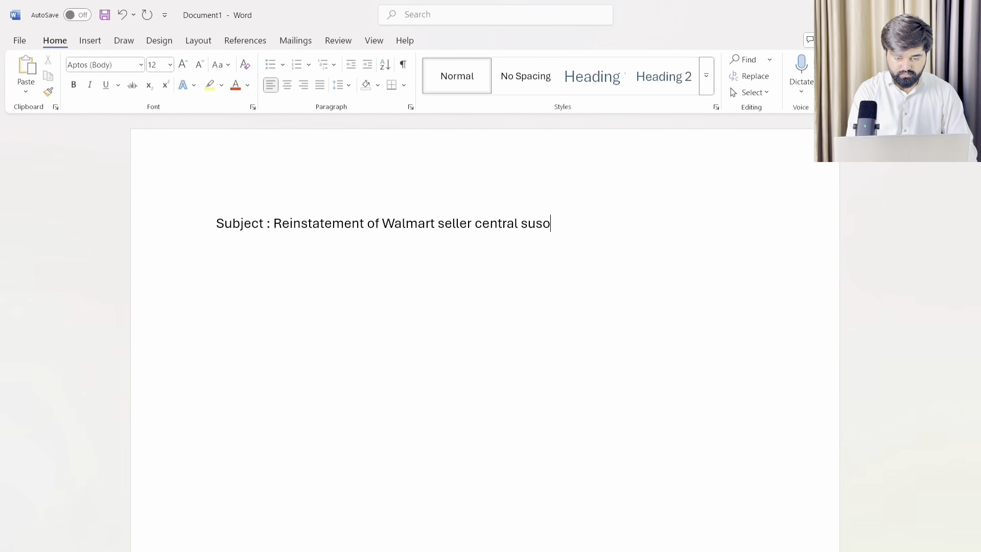
type("pended ")
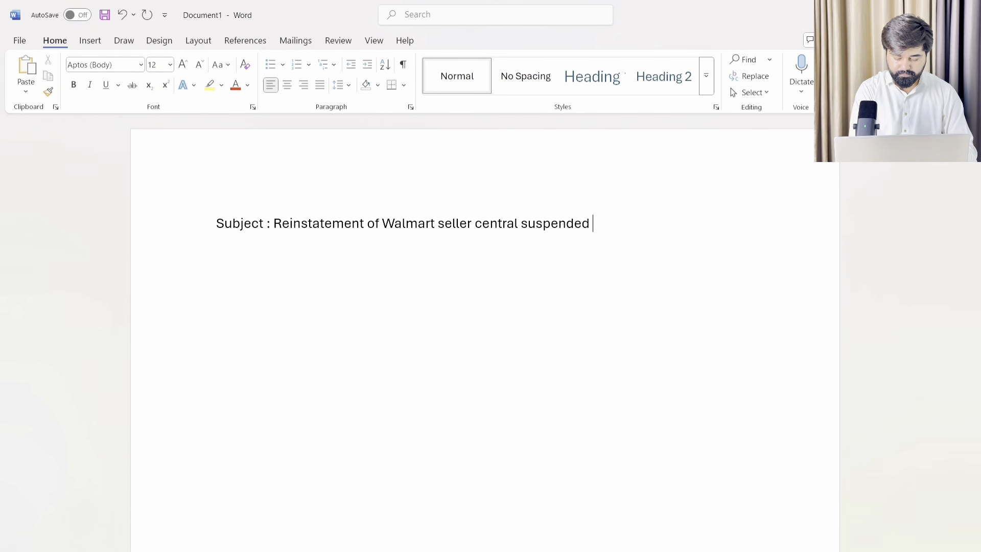
type("due to com")
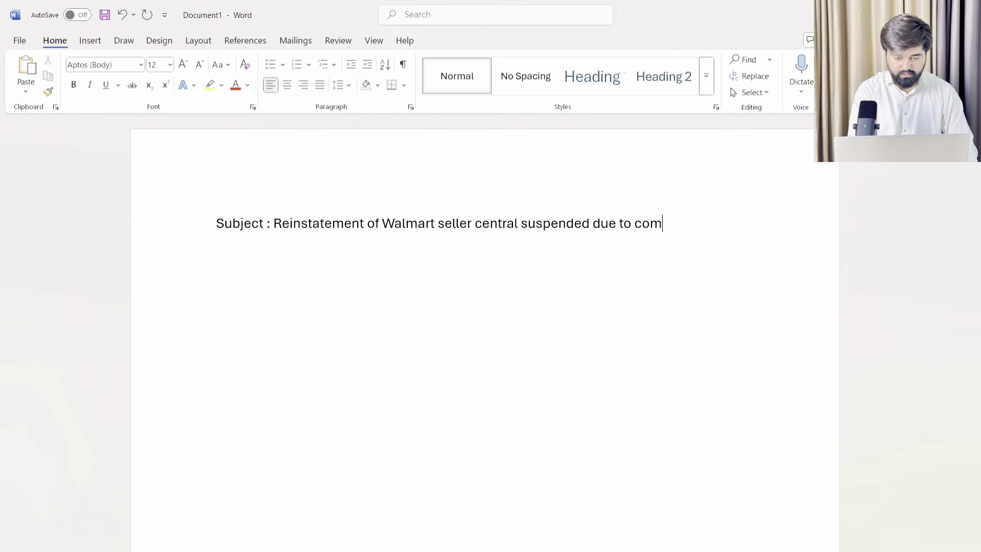
type("pliance ")
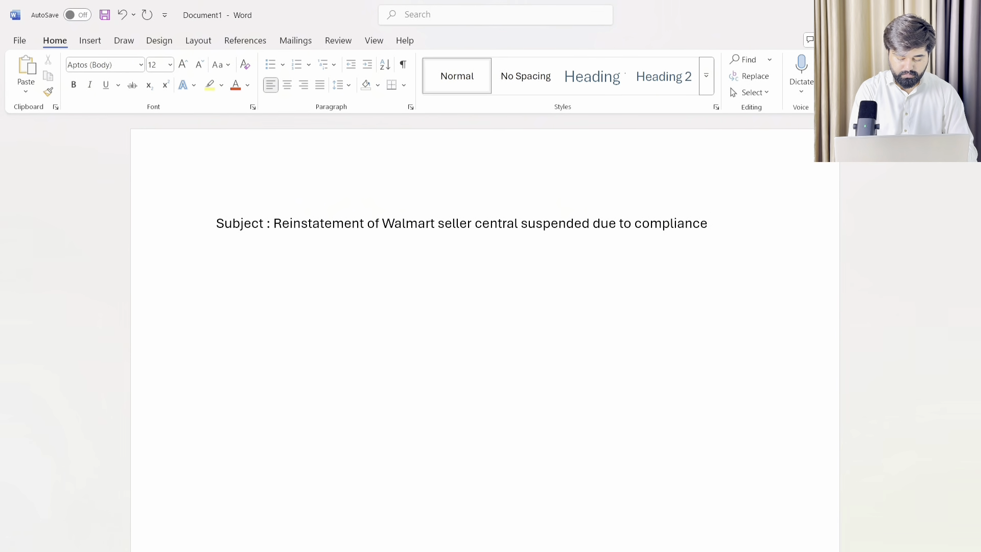
type("reason")
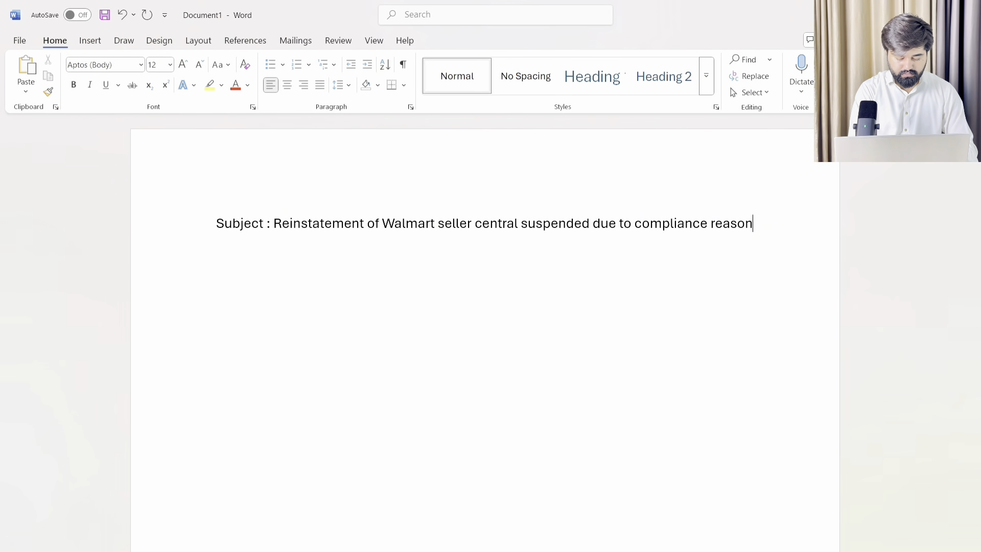
key("Return")
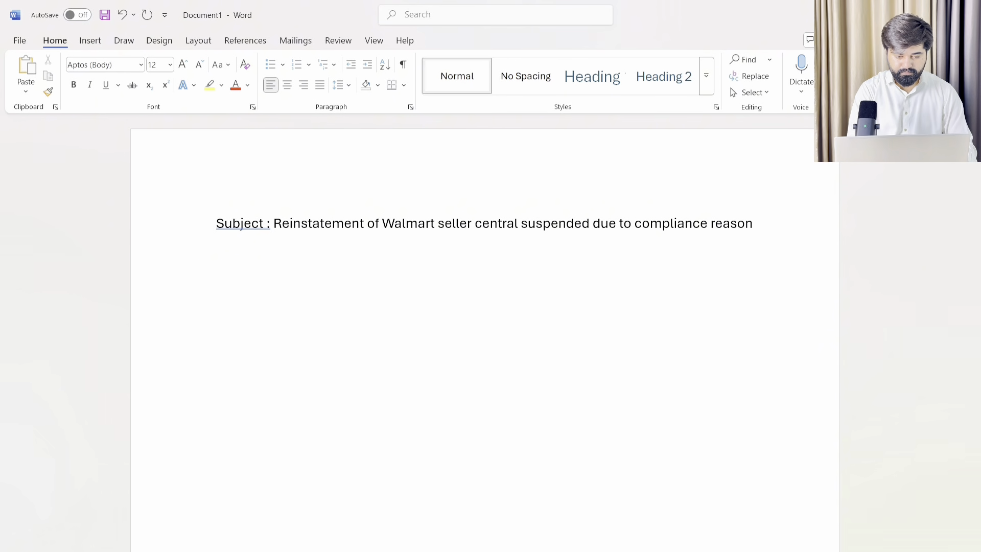
left_click(246, 225)
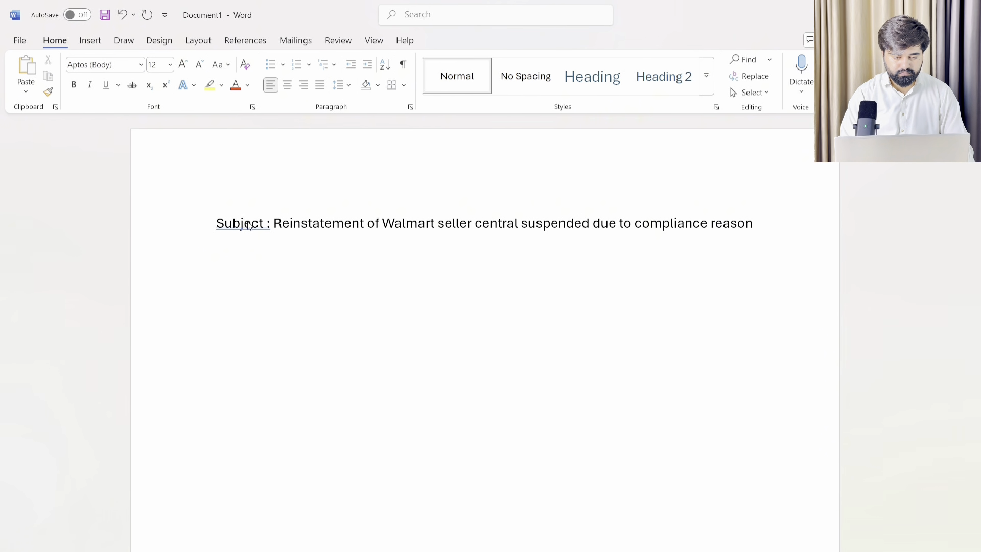
left_click(294, 256)
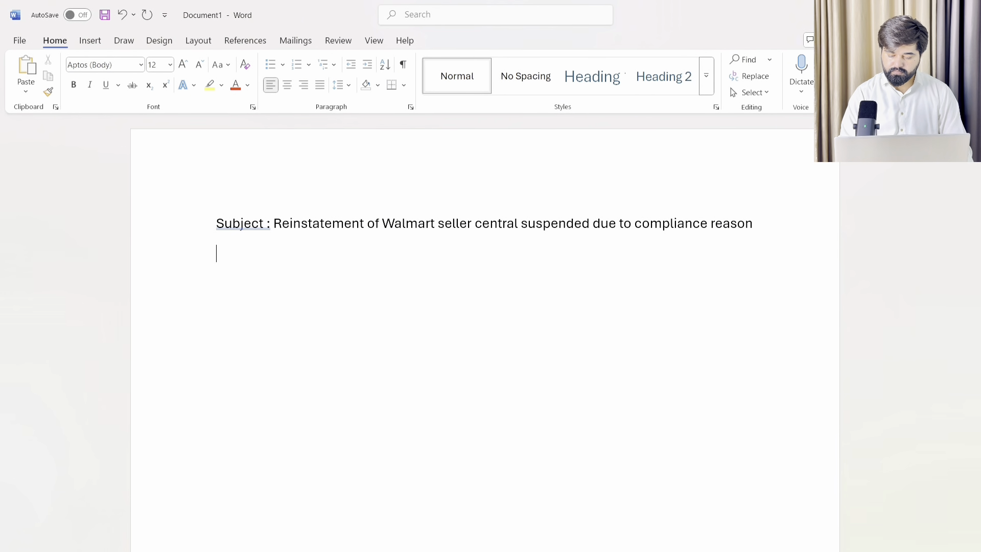
- Add the greeting "Dear Walmart Marketplace Support Team," and an opening paragraph requesting account reinstatement and taking full responsibility for the compliance issues
key("alt+Tab")
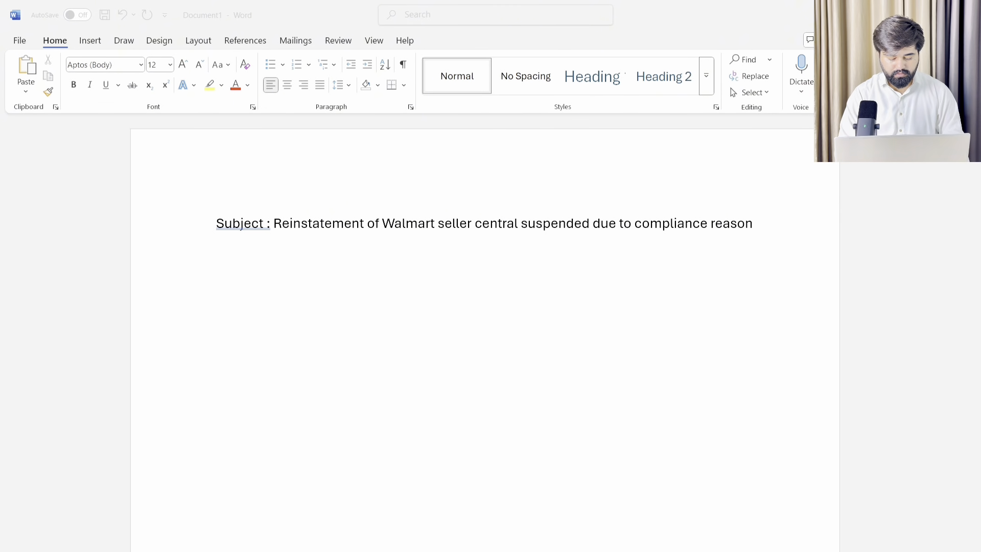
left_click(550, 399)
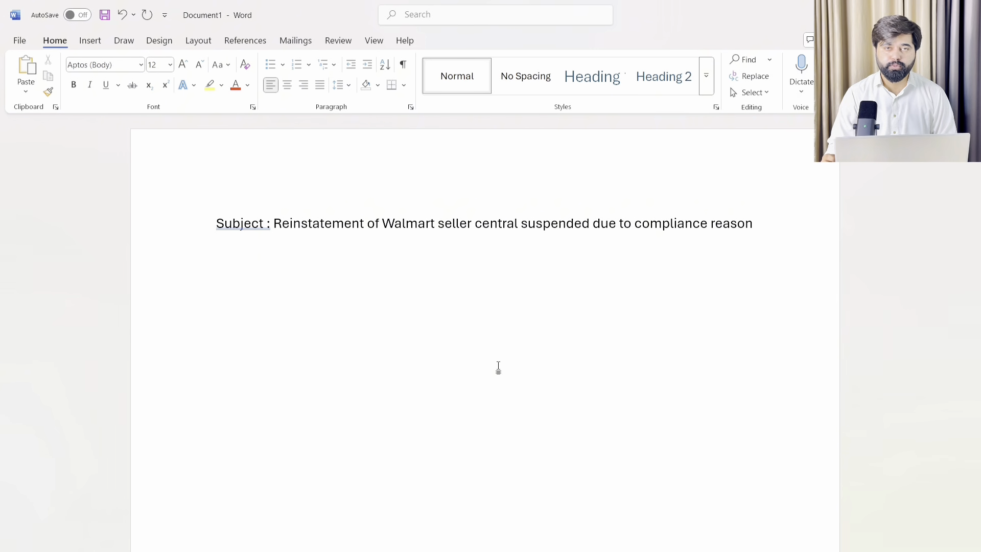
type("Dear Walmart Marketplace Support Team, I am writing to formally request the reinstatement of my Walmart Marketplace account, which was recently suspended due to compliance concerns. I take full responsibility for any issues that may have led to this suspension and am committed to resolving them promptly and thoroughly to ensure full adherence to Walmart’s policies moving forward.")
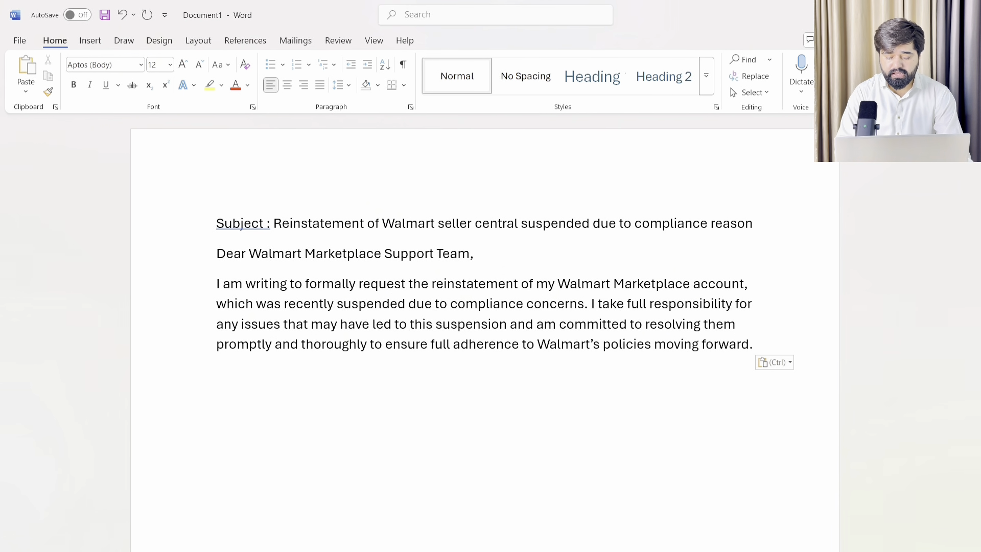
- Add a paragraph describing the internal audit of listings, fulfillment and customer service, ending by introducing the corrective and preventative actions
key("alt+Tab")
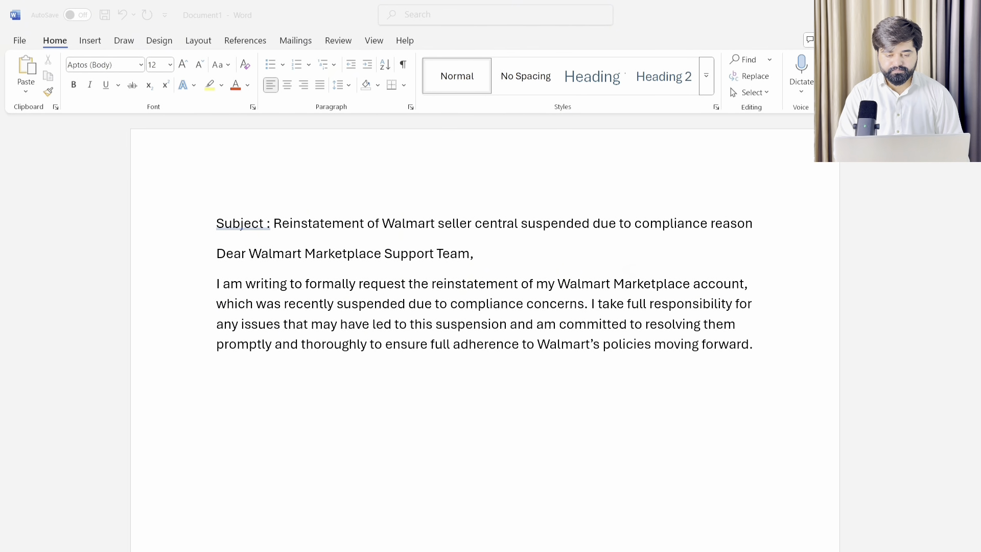
key("alt+Tab")
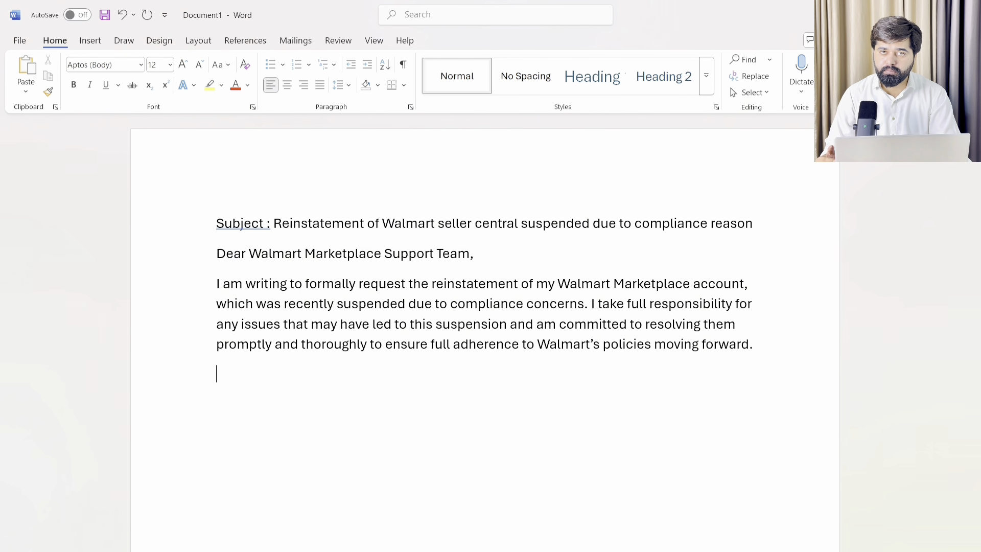
type("Upon receiving notice of the suspension, I conducted an internal audit of my listings, order fulfillment process, and customer service performance. I have identified the likely root causes and have already taken the following corrective and preventative actions:")
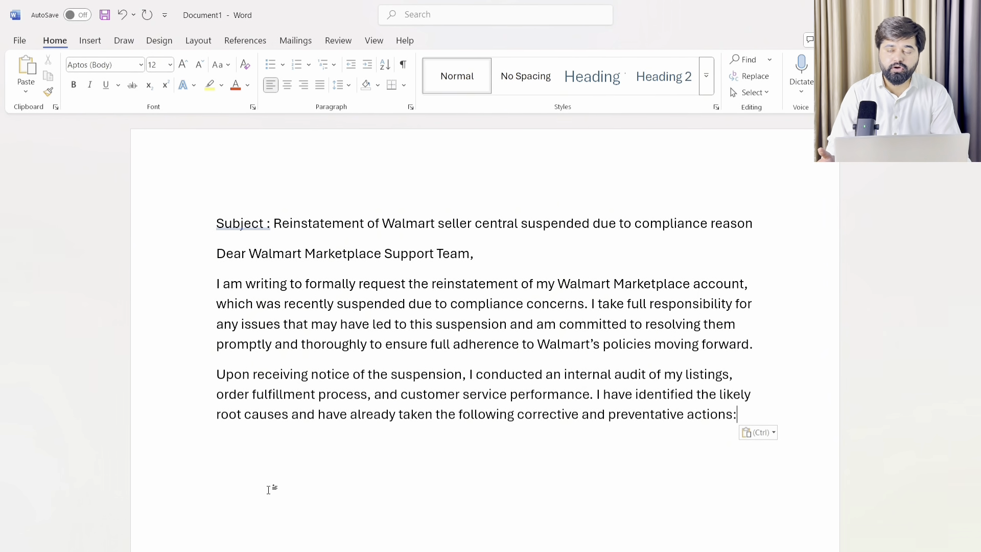
- Start a numbered list in the "1-" style with the item "Removed or corrected all non-compliant listings"
key("alt+Tab")
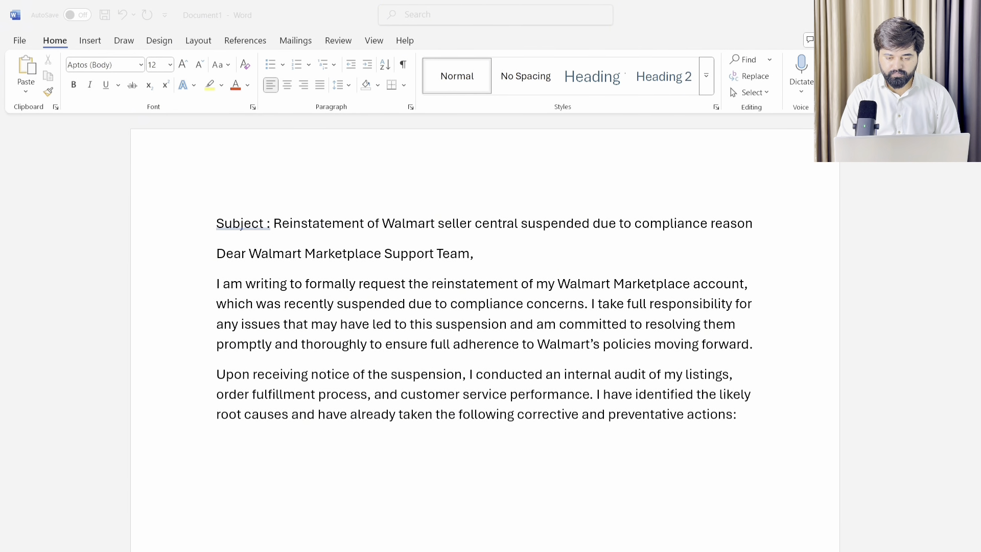
key("alt+Tab")
key("Return")
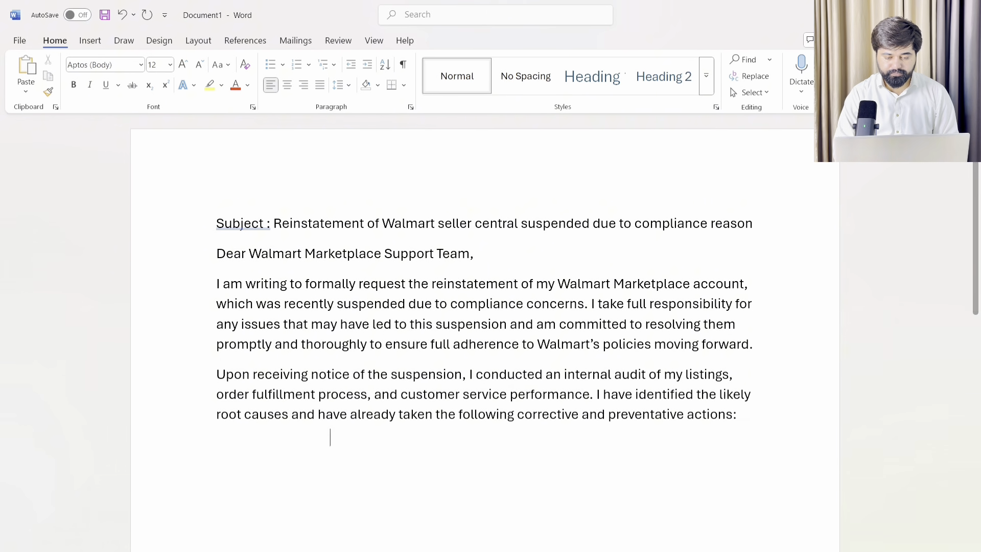
type("1-")
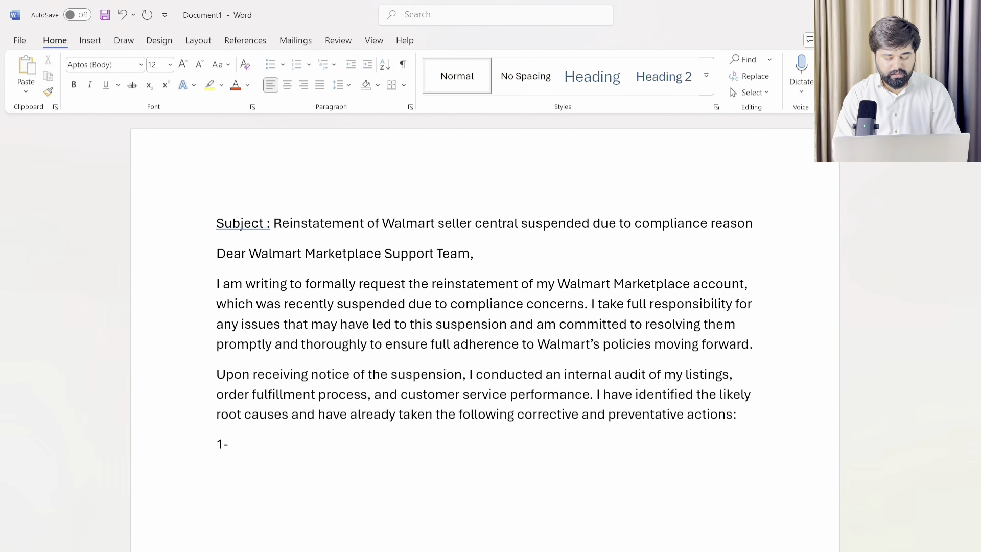
key("space")
type("Removed or corrected all non-compliant listings")
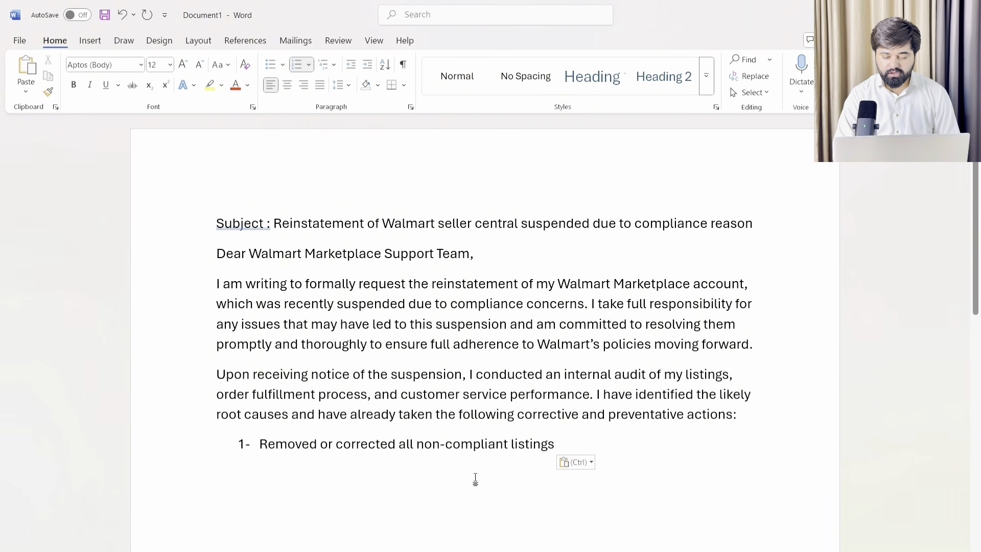
- Add the second list item "Updated product descriptions and categories to align with Walmart standards"
left_click(613, 551)
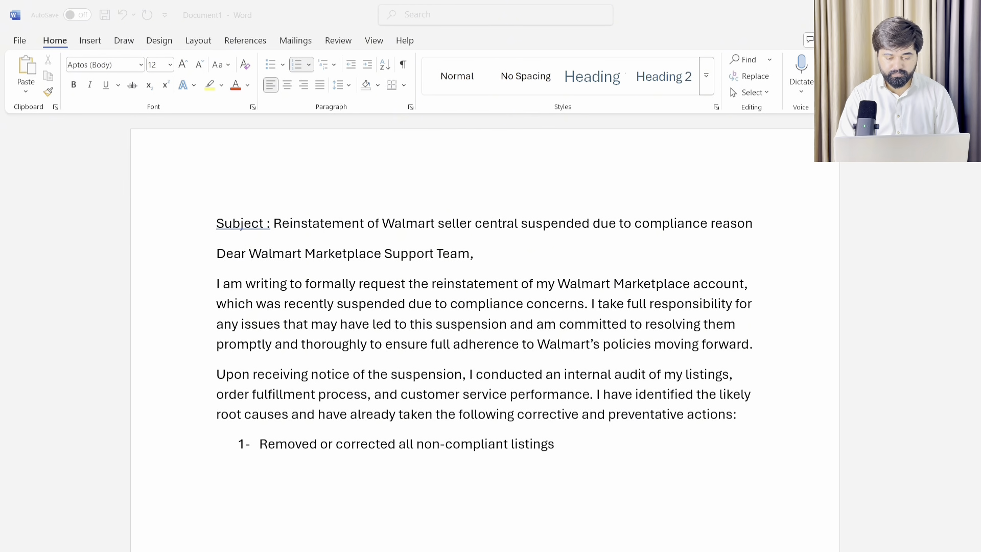
left_click(489, 497)
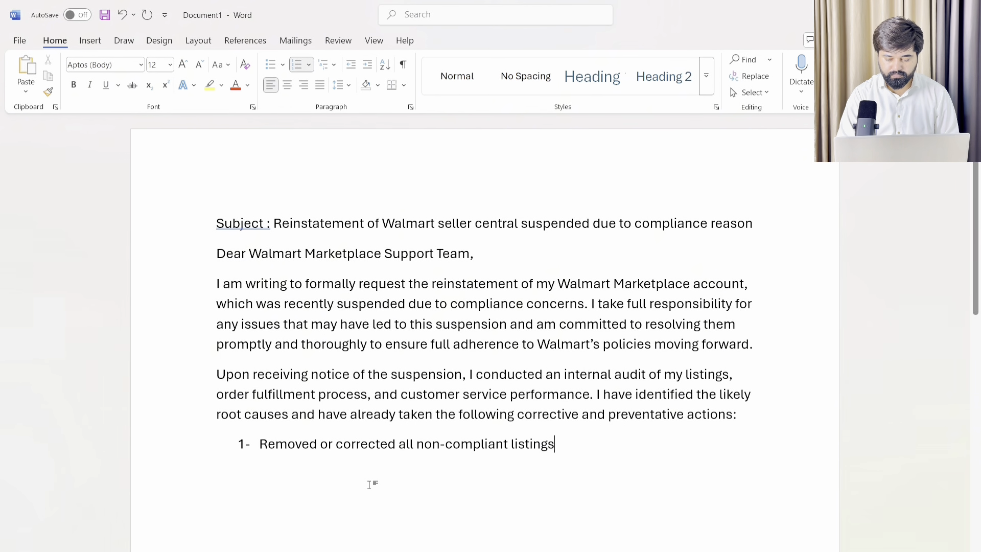
key("Return")
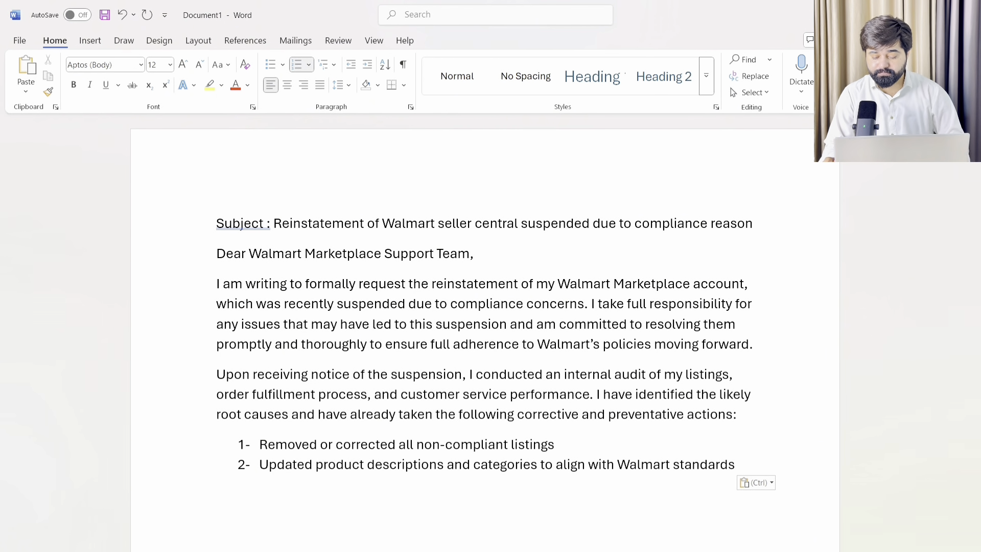
- End the numbered list after its second item and start an unnumbered line below it
left_click(652, 551)
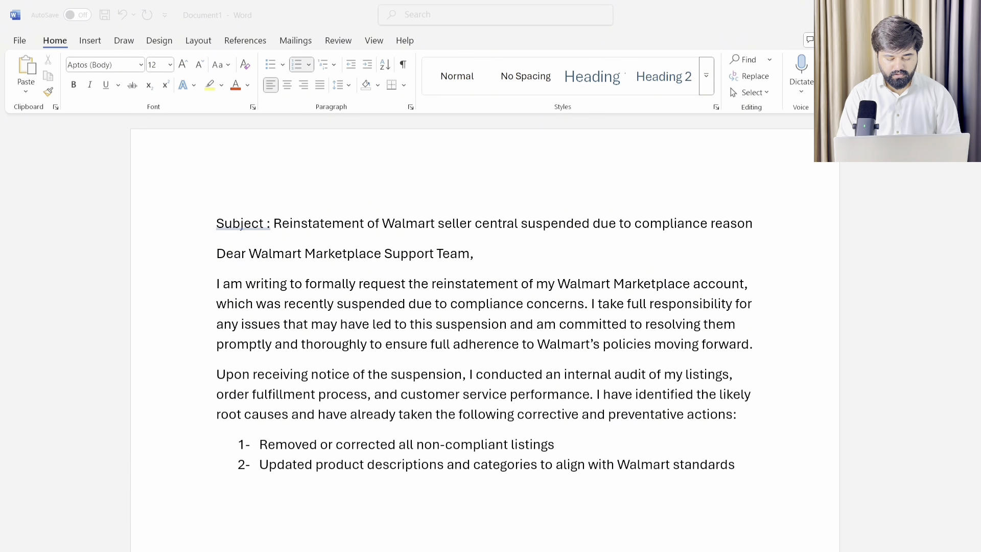
key("alt+Tab")
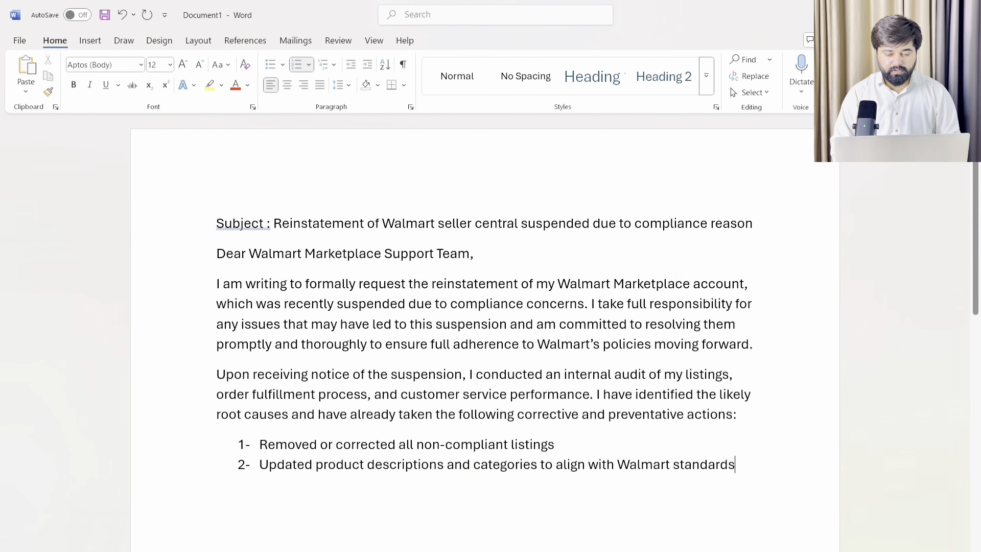
key("Return")
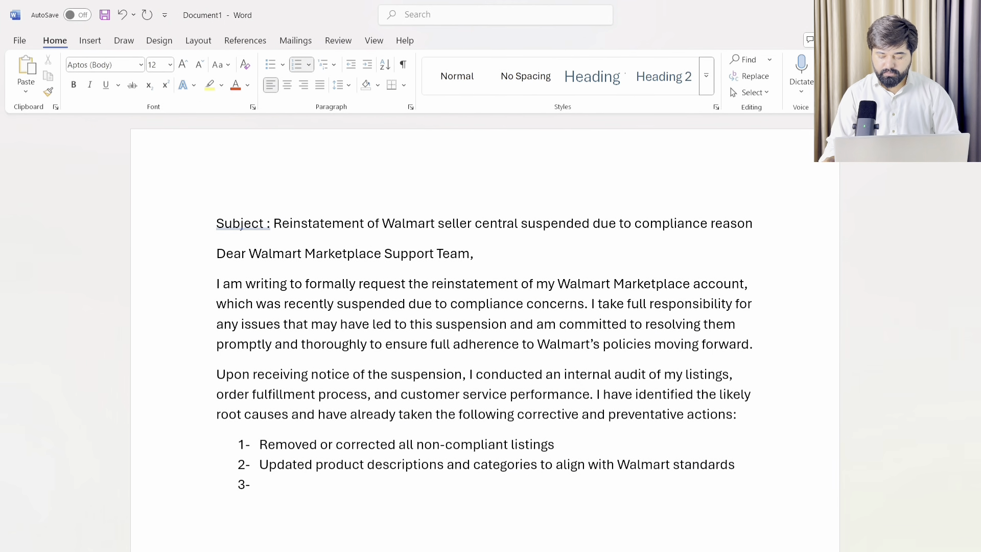
key("BackSpace")
key("BackSpace")
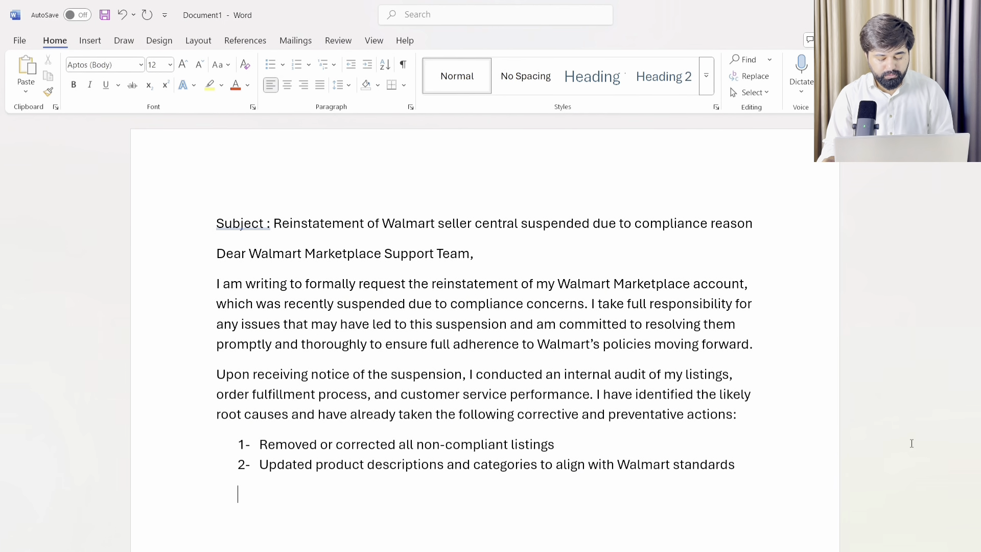
- Add a bold "Preventive Measures Going Forward" section with bullets on weekly listing audits, team training and policy reviews, deleting the bullet on automated fulfillment tracking
type("Preventive Measures Going Forward Weekly compliance audits of listings Automated tools to track fulfillment metrics and prevent order delays Team training on Walmart Marketplace policies and customer service expectations Regular reviews of Walmart policy updates to ensure continuous alignment")
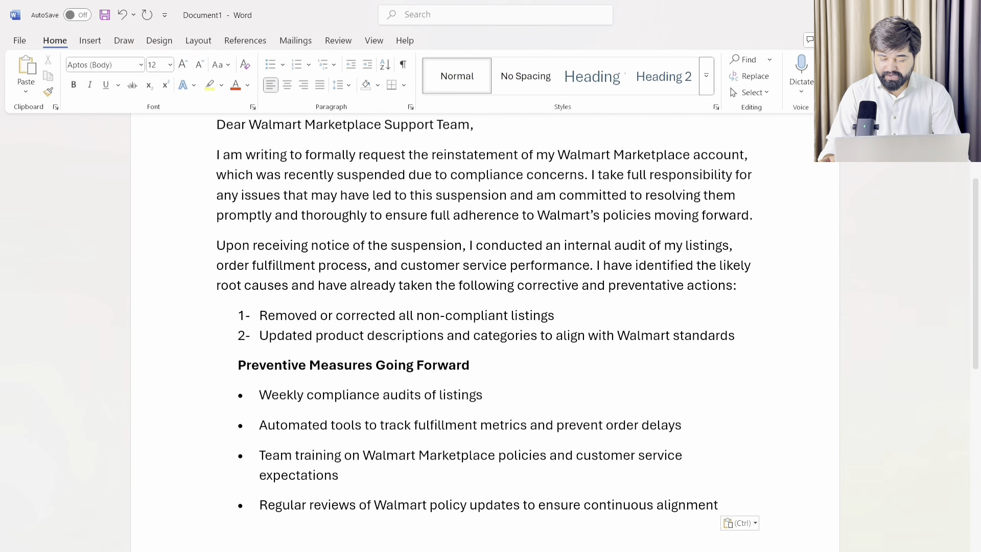
left_click_drag(697, 425, 312, 419)
key("BackSpace")
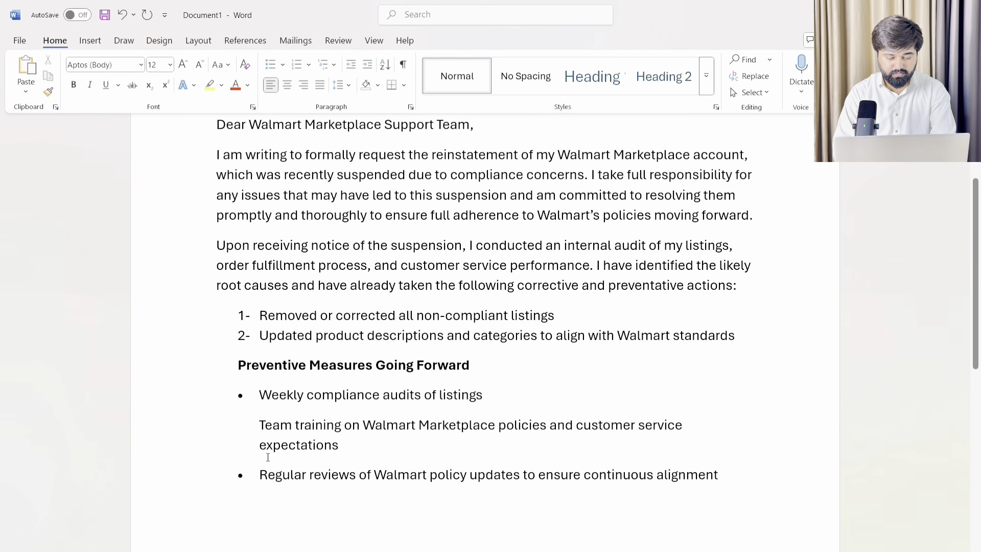
- Move the unbulleted "Team training on Walmart Marketplace policies and customer service expectations" text into its own bullet after the weekly audits item
left_click(484, 395)
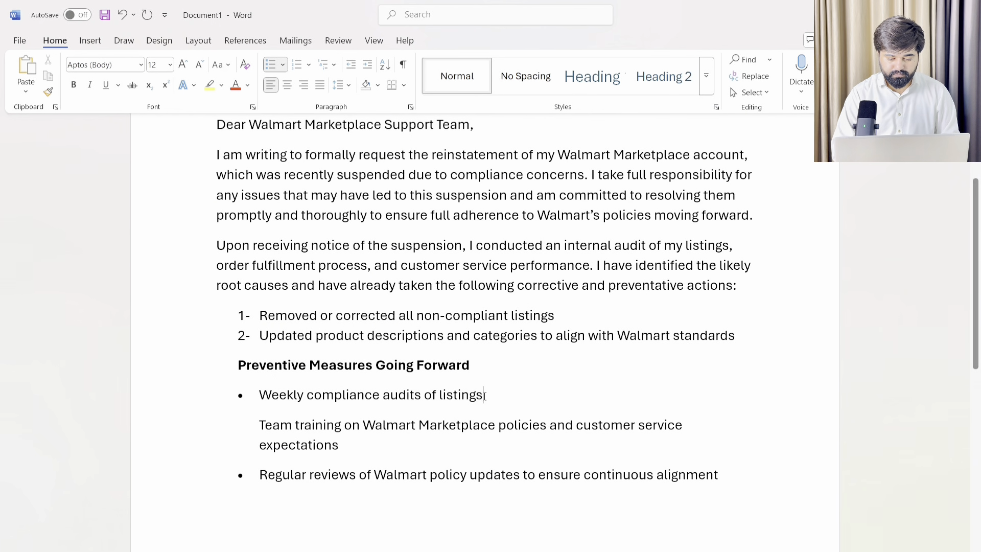
key("Return")
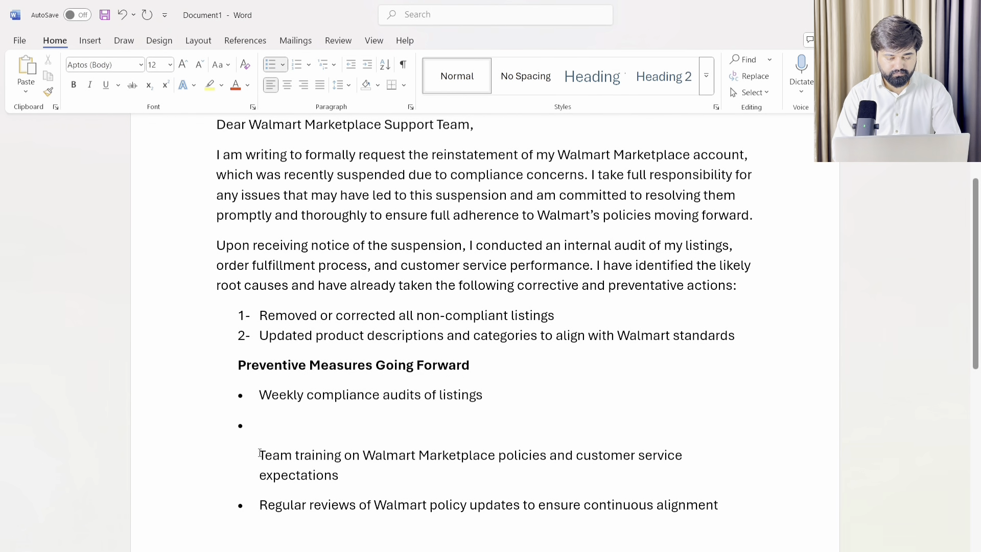
triple_click(321, 468)
key("ctrl+x")
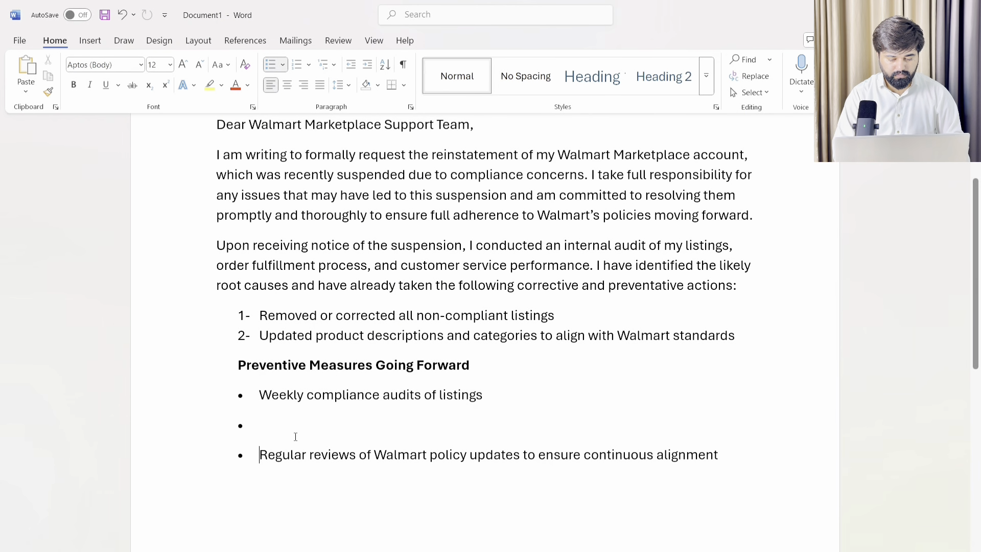
left_click(260, 424)
key("ctrl+v")
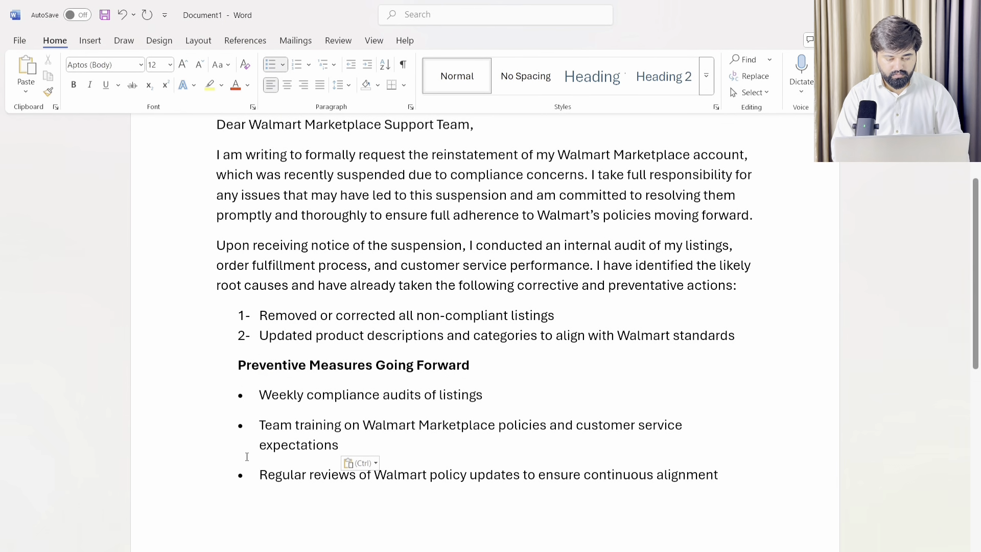
- Paste the closing paragraphs, thank-you line and "Sincerely," signature placeholders below the preventive measures list
left_click(260, 475)
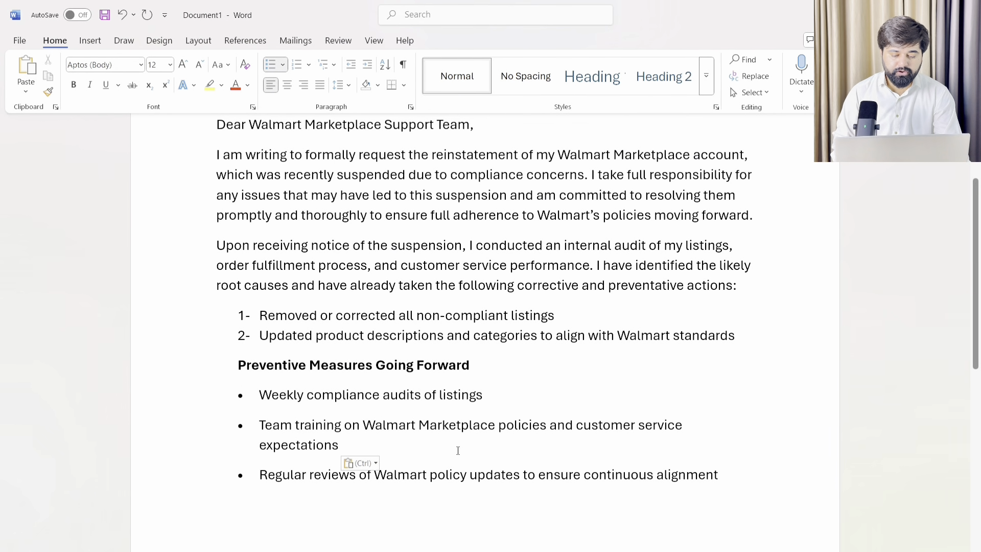
left_click(536, 479)
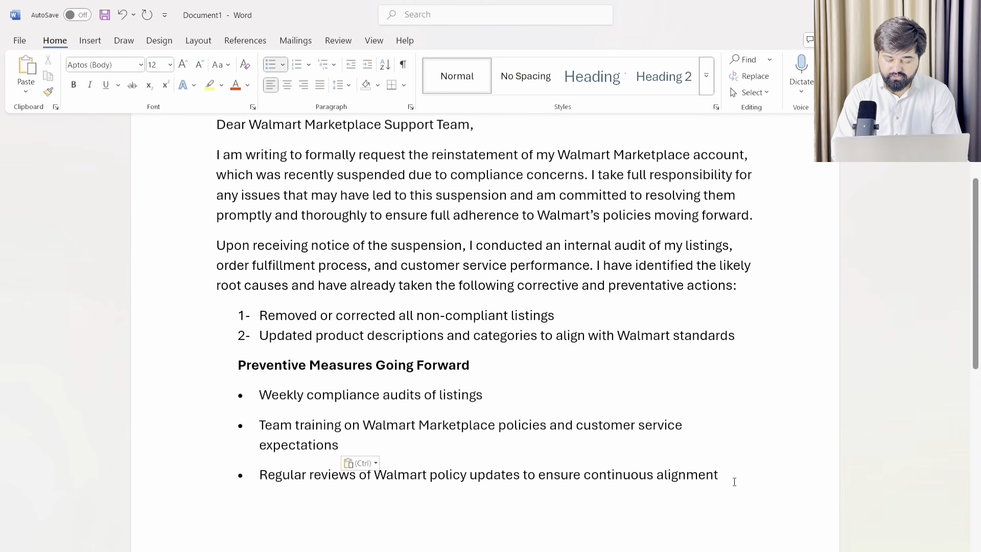
key("Return")
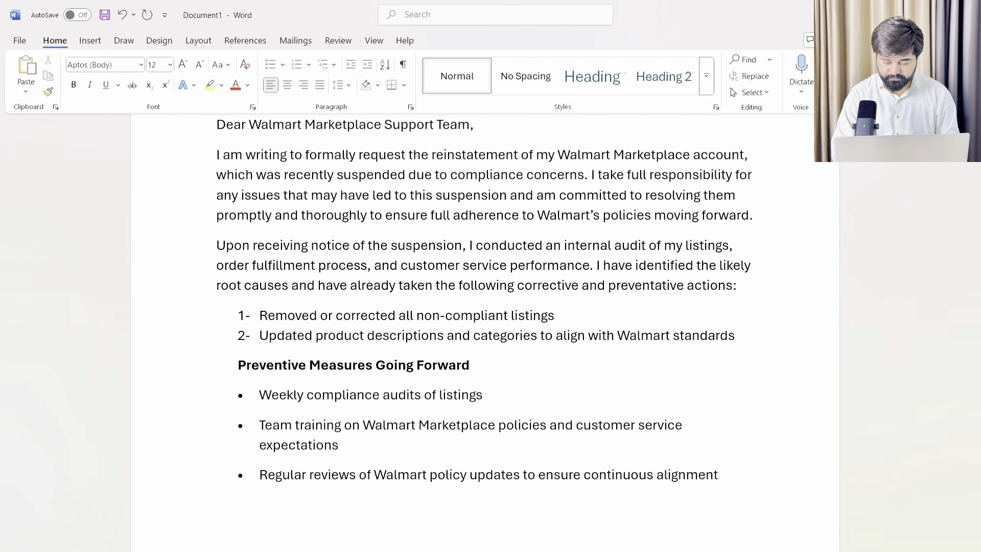
key("alt+Tab")
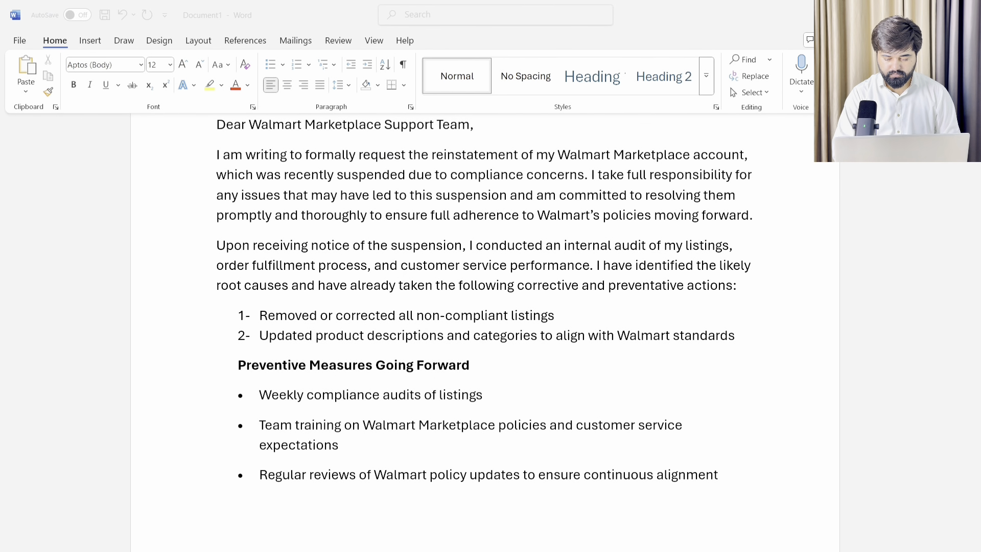
left_click(526, 538)
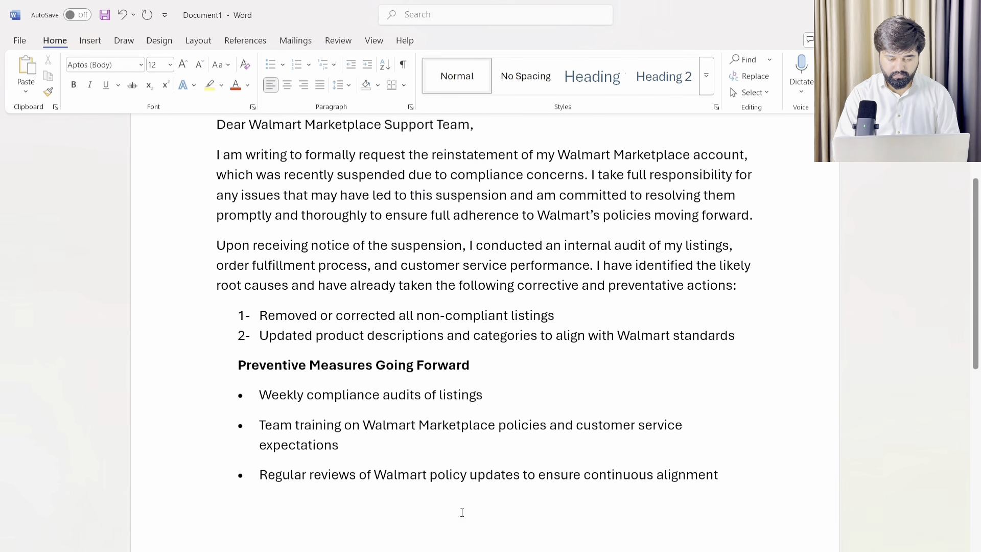
key("ctrl+v")
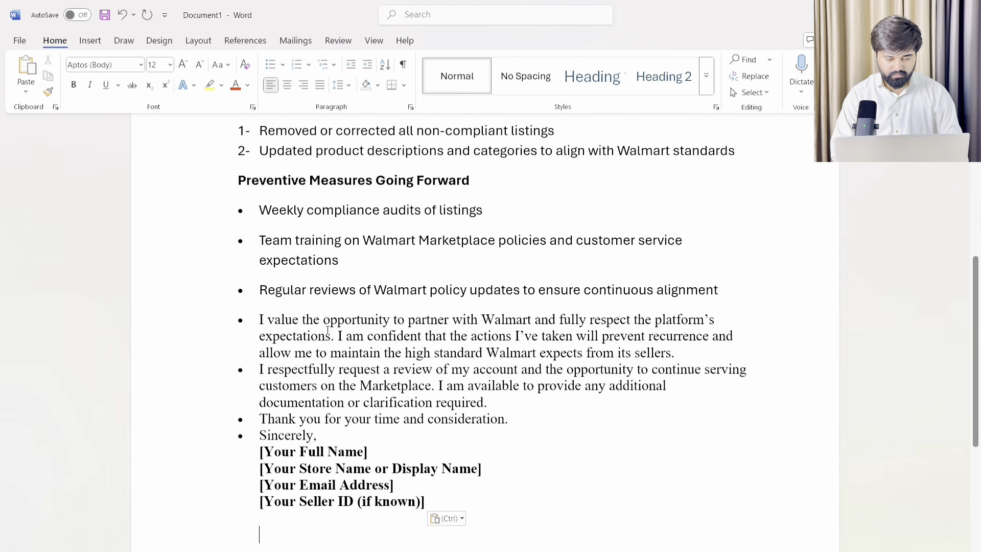
- Remove the bullets from the two closing paragraphs, the thank-you line and the "Sincerely," signature block
left_click(249, 323)
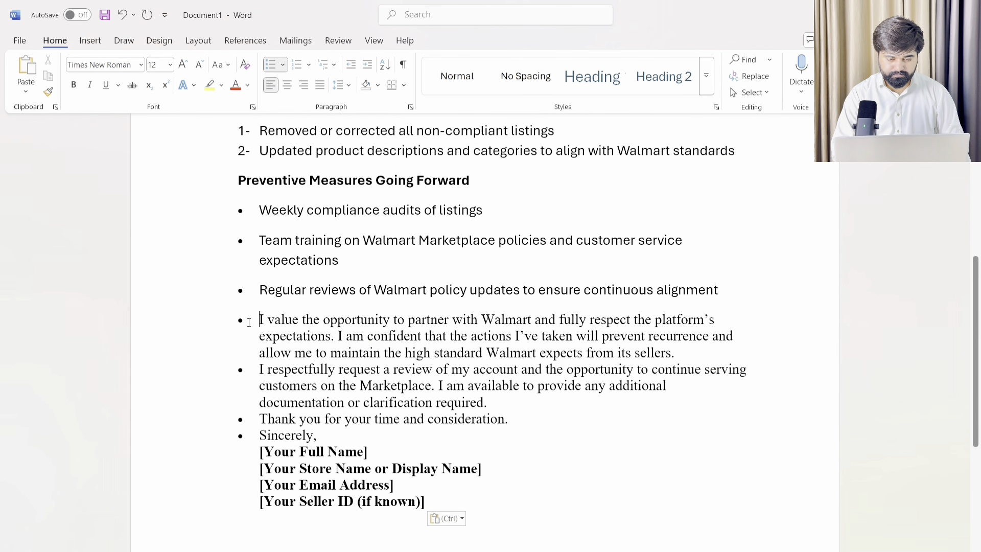
key("BackSpace")
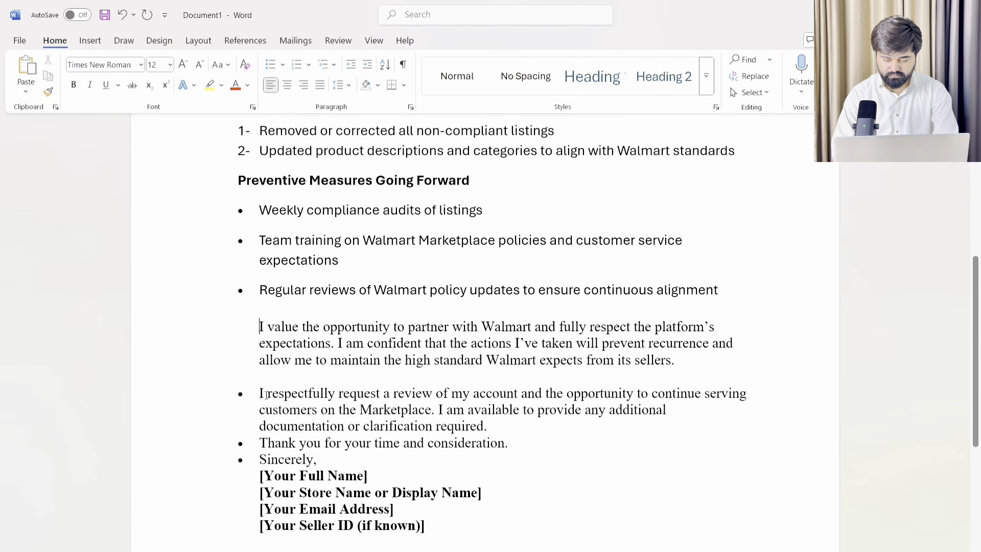
left_click(266, 394)
key("BackSpace")
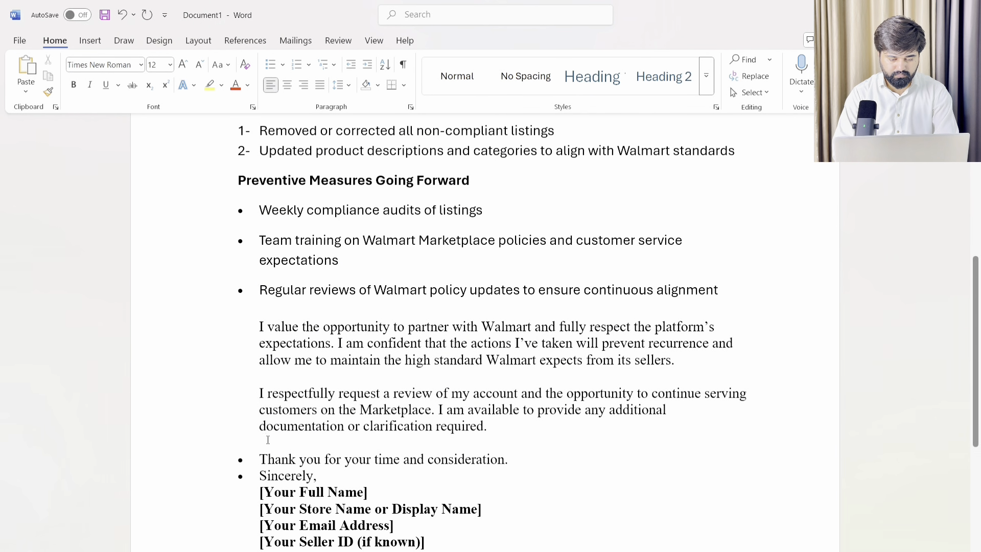
left_click(247, 460)
key("BackSpace")
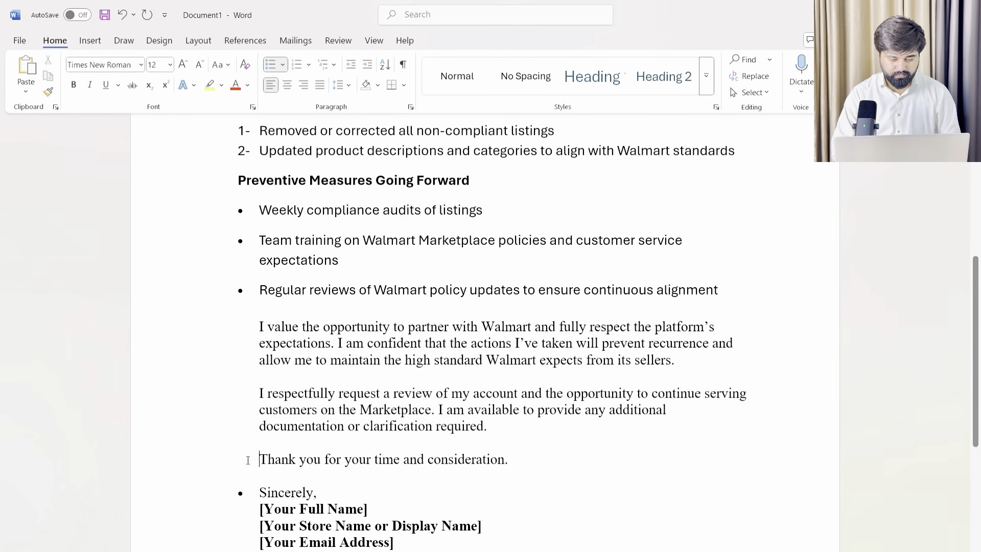
left_click(256, 499)
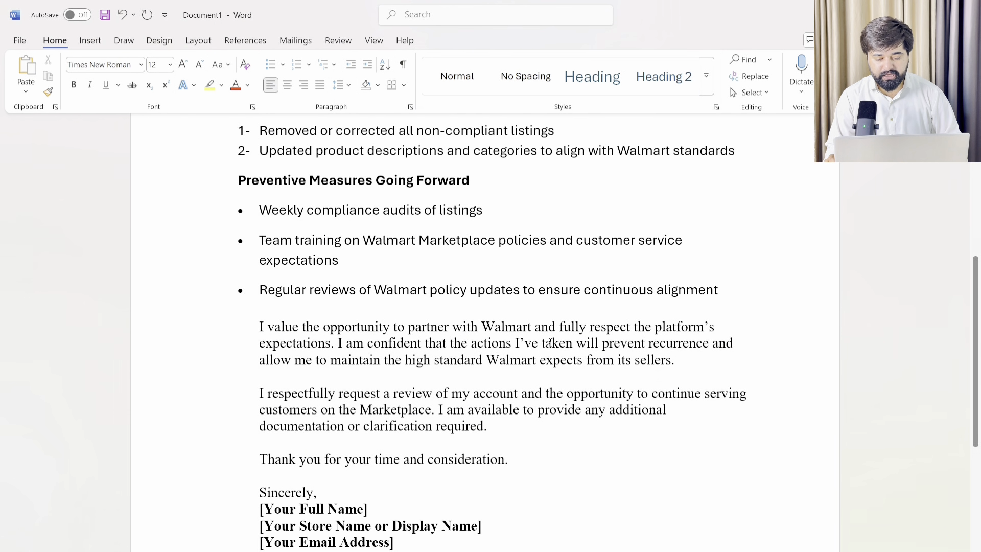
- Review the closing paragraphs and the signature placeholders through to the end of the letter
key("Down")
key("Down")
key("Down")
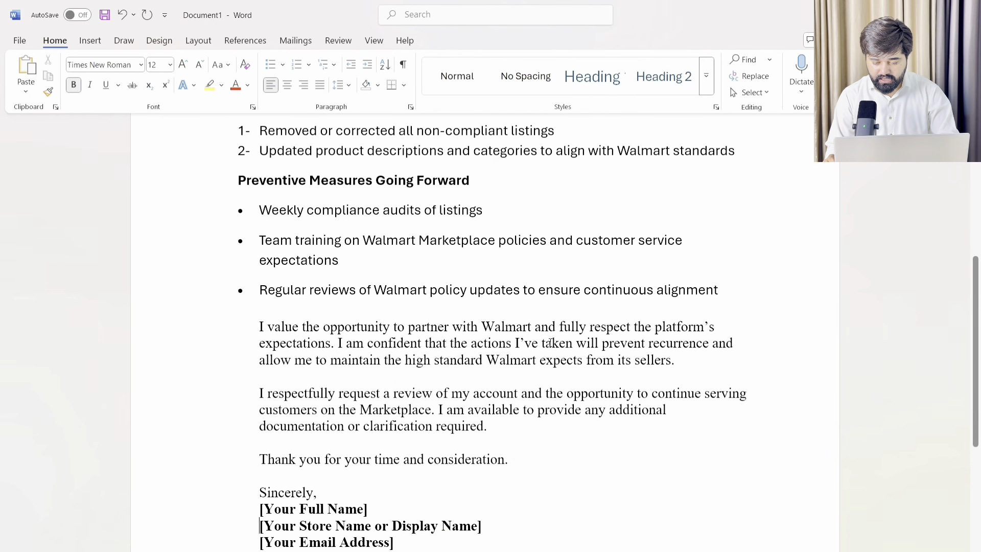
left_click(378, 394)
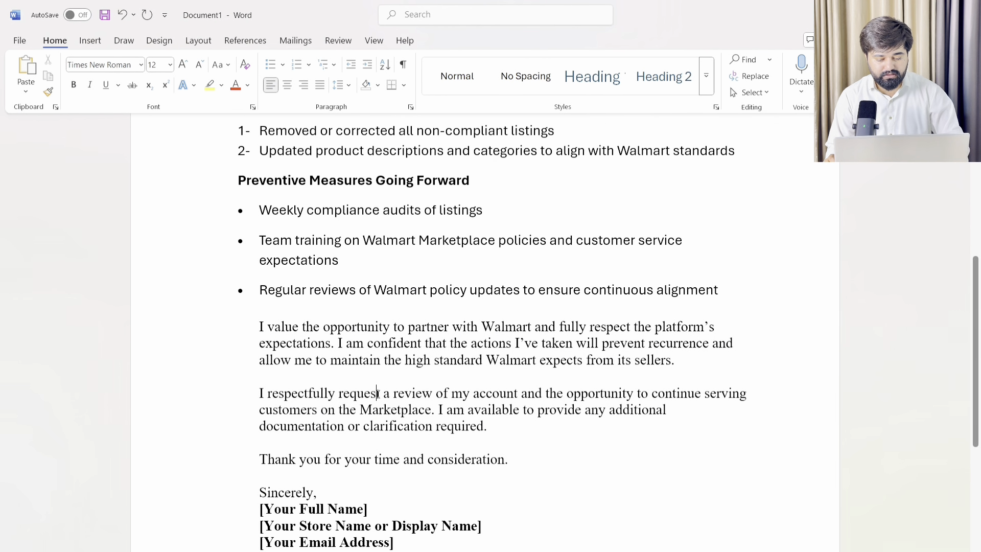
key("Down")
key("Down")
key("Down")
key("Down")
key("Down")
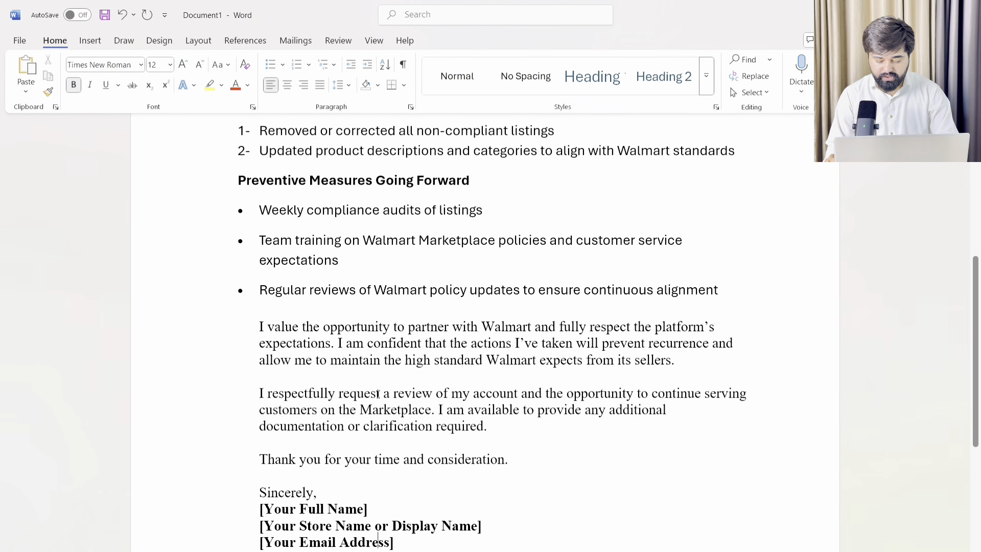
key("Down")
key("Down")
key("Down")
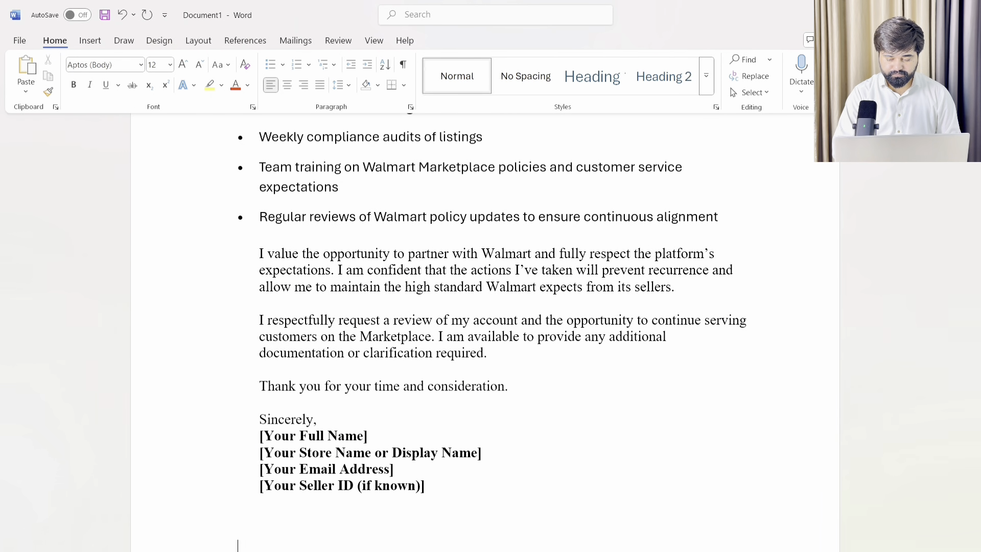
- Replace the "[Your Full Name]" placeholder in the signature with the label "Name :"
left_click(373, 437)
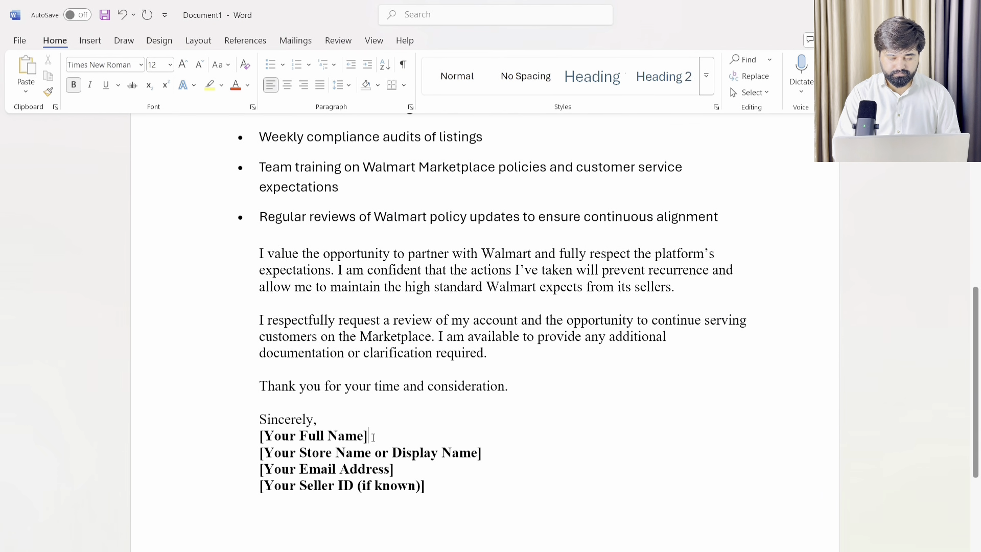
key("BackSpace")
key("BackSpace")
key("BackSpace")
key("BackSpace")
key("BackSpace")
key("BackSpace")
key("BackSpace")
key("BackSpace")
key("BackSpace")
key("BackSpace")
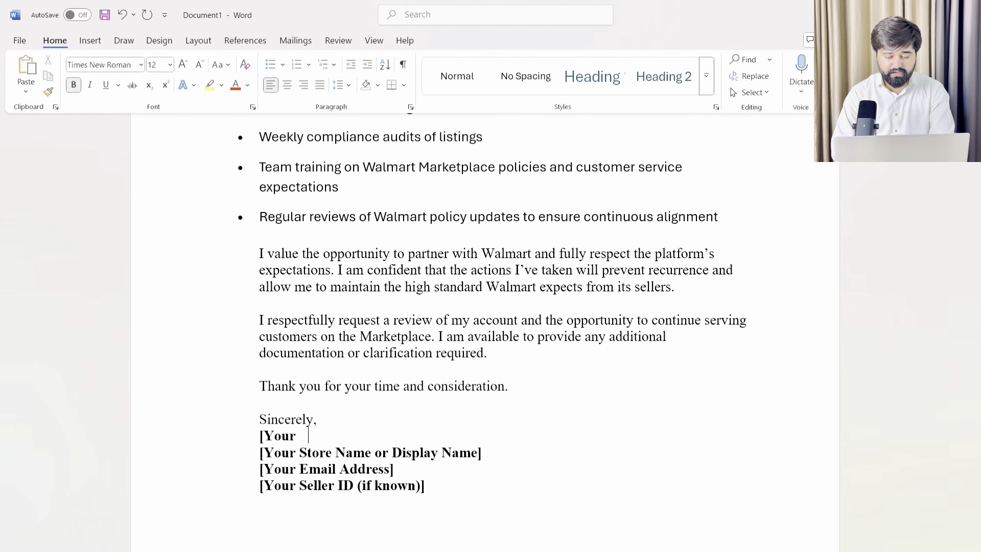
key("BackSpace")
key("BackSpace")
key("BackSpace")
key("BackSpace")
key("BackSpace")
key("BackSpace")
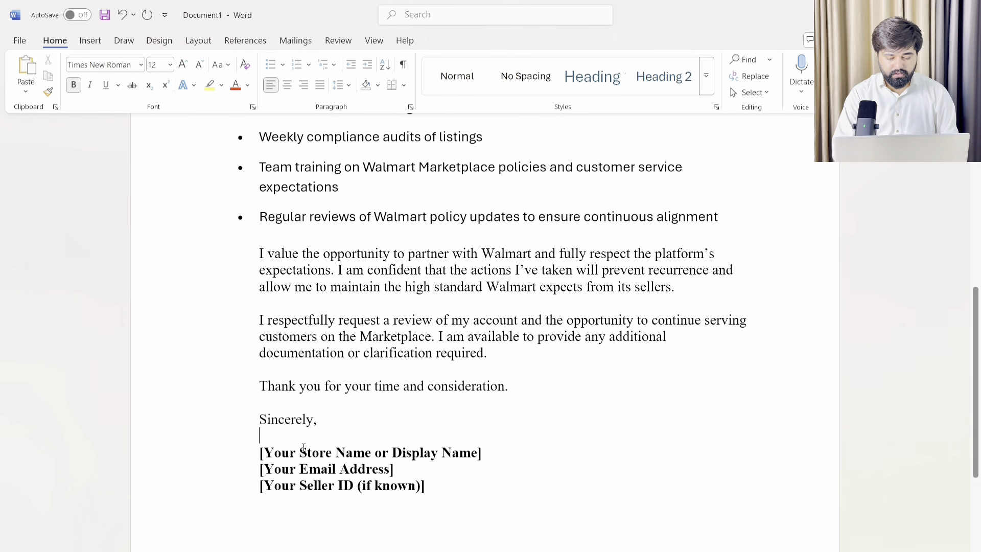
type("Name ")
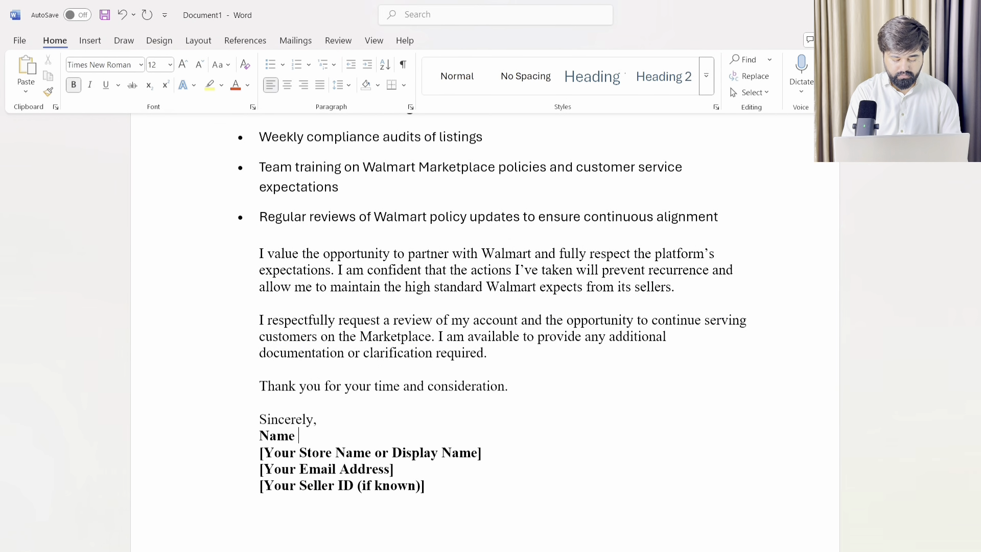
type(":")
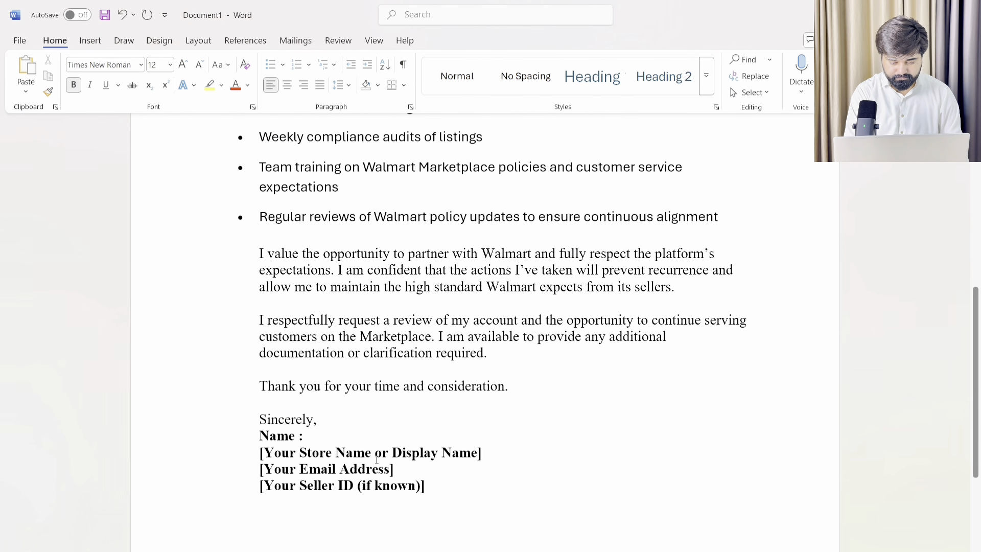
- Replace the "[Your Store Name or Display Name]" placeholder with "store name : JDT Trucking inc"
left_click_drag(482, 453, 266, 455)
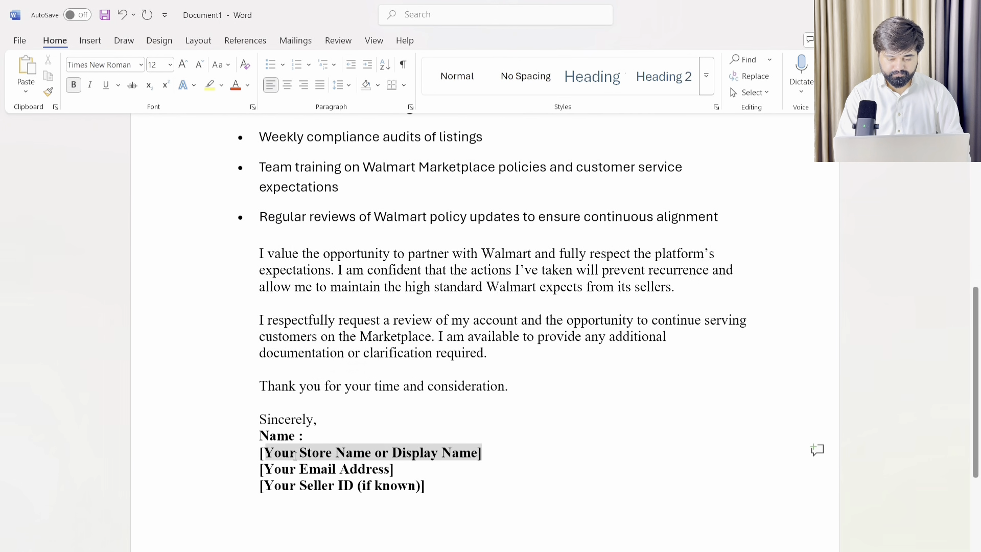
key("BackSpace")
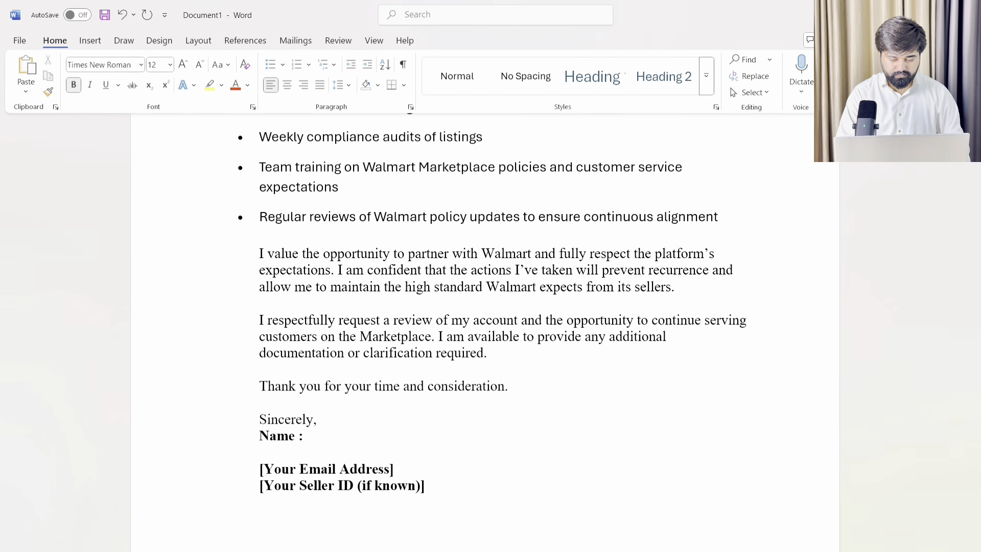
type("store ")
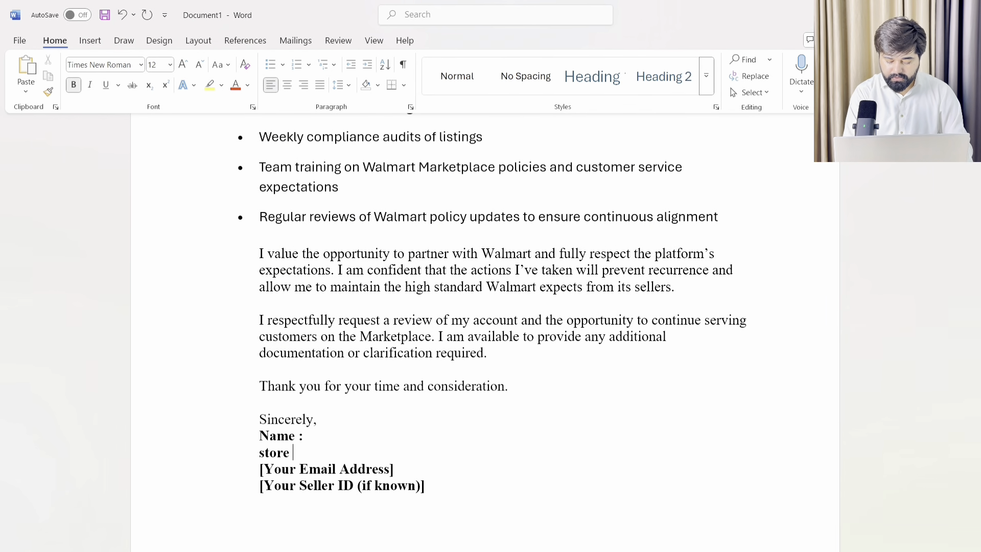
type("name :")
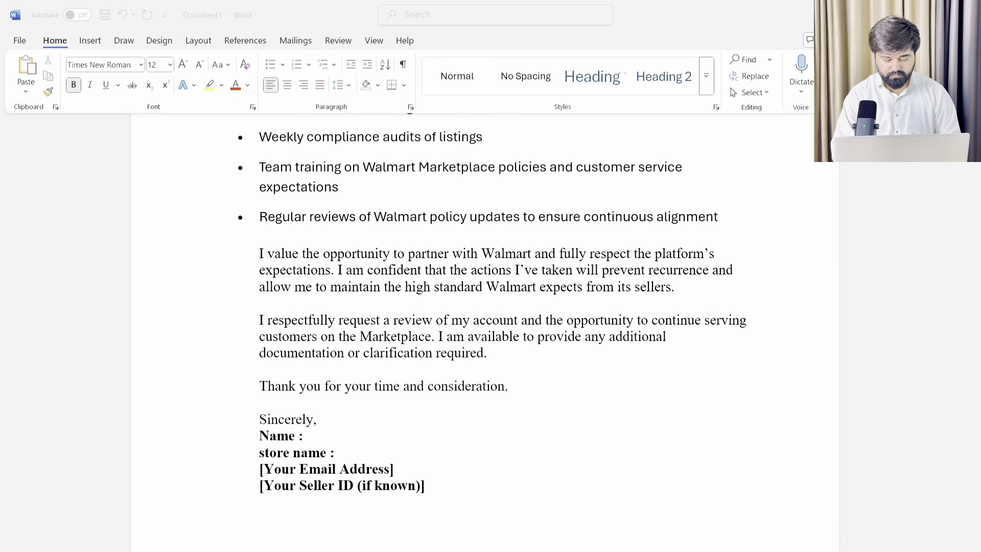
left_click(338, 452)
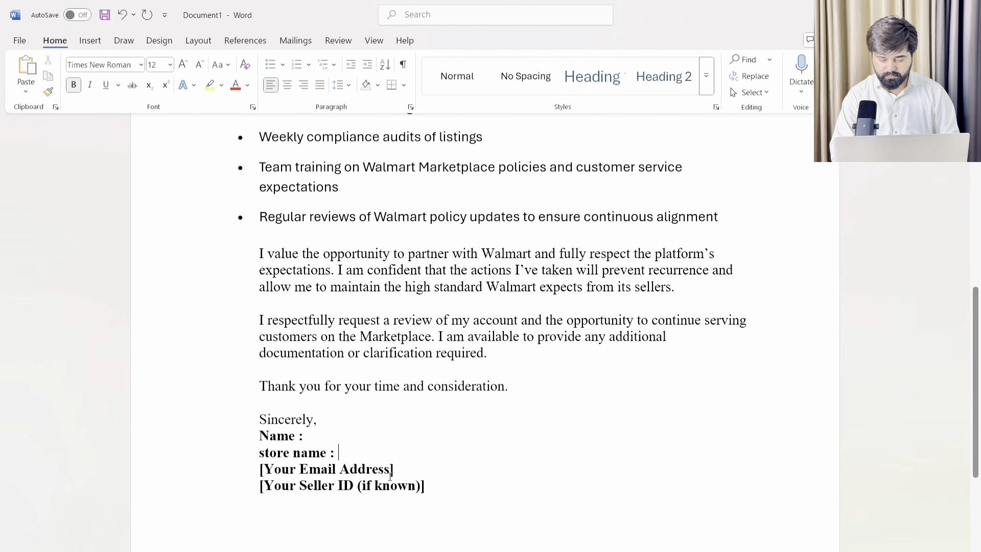
type("JDT Trucking inc")
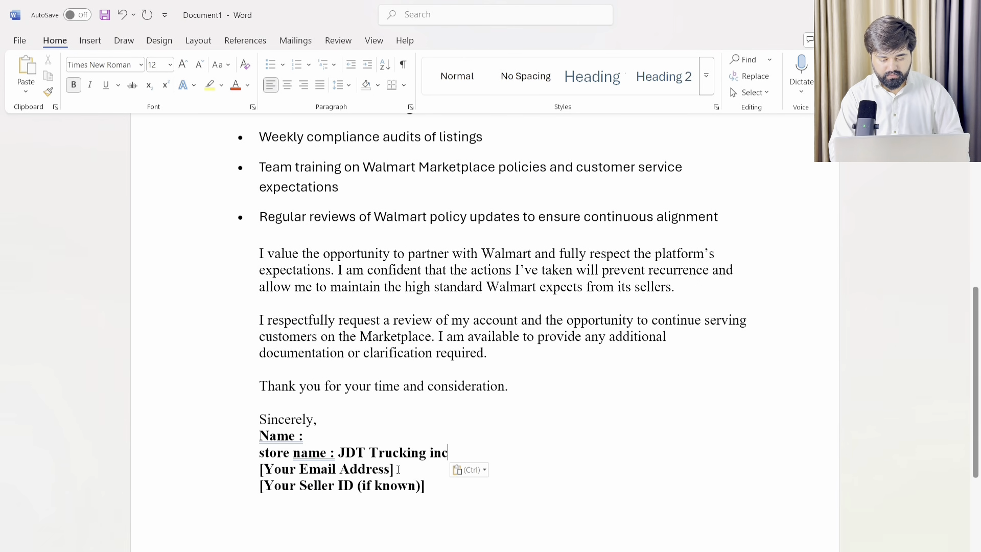
- Replace the "[Your Email Address]" placeholder in the signature with the label "Email:"
left_click_drag(398, 470, 273, 475)
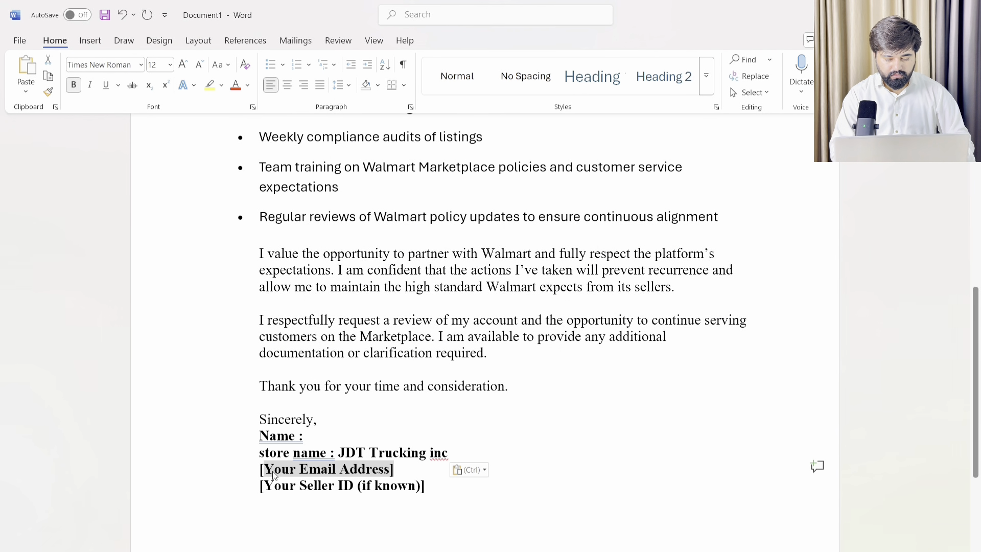
key("BackSpace")
key("BackSpace")
type("E")
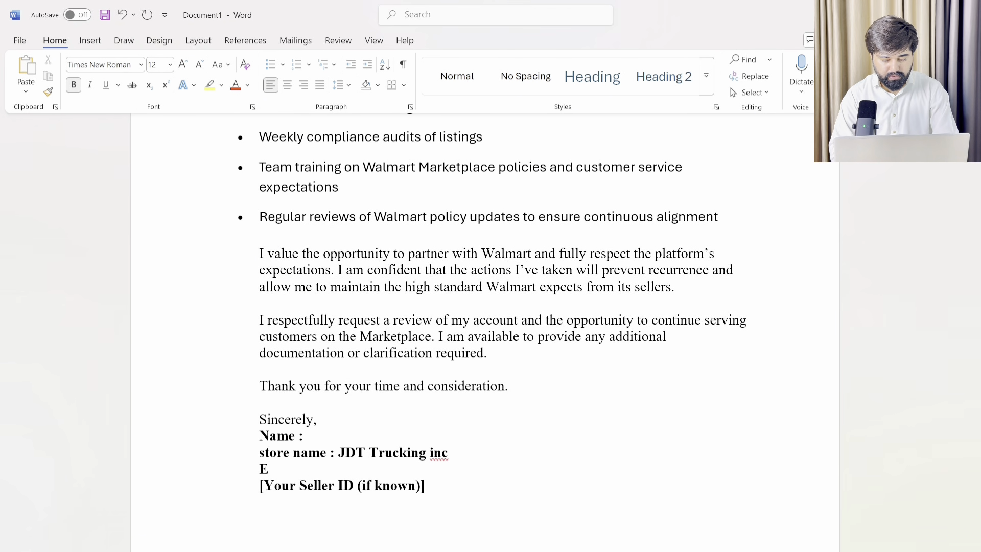
type("mail")
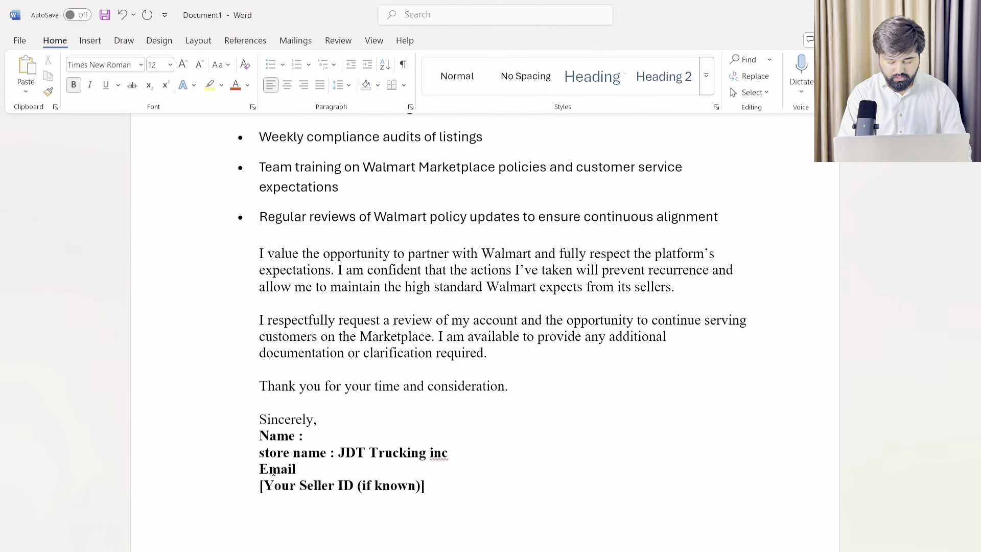
type(":")
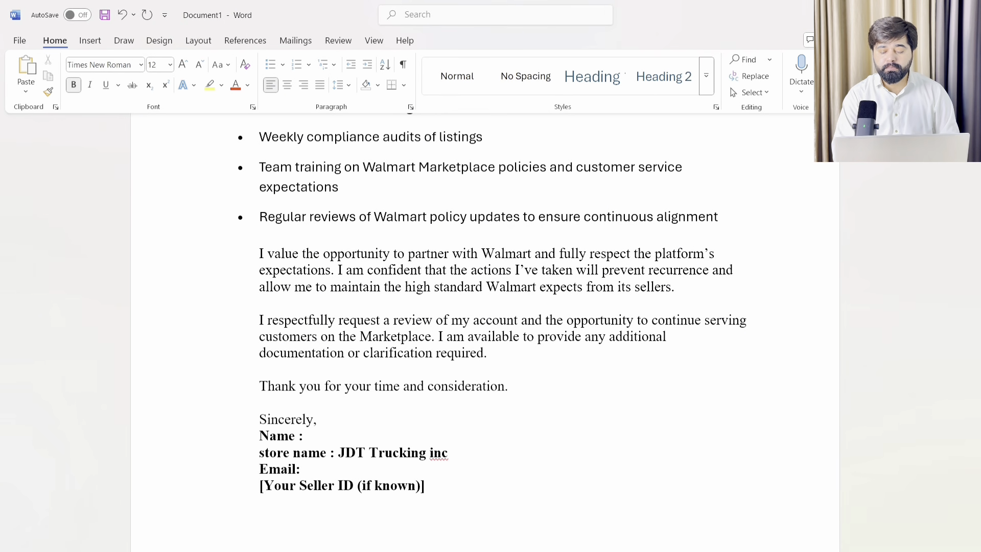
- Paste the seller account's email address after the "Email:" label and remove the extra line break below it
key("alt+Tab")
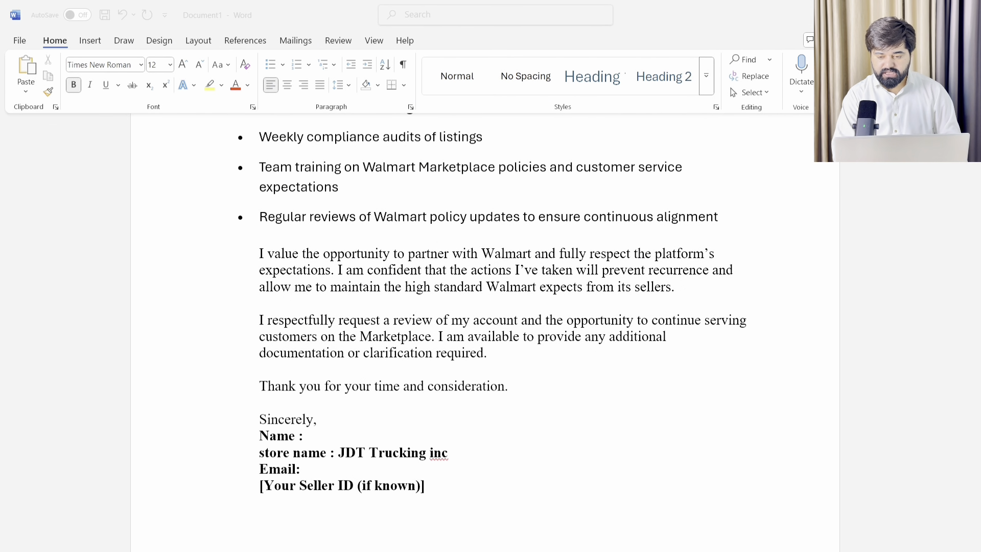
key("alt+Tab")
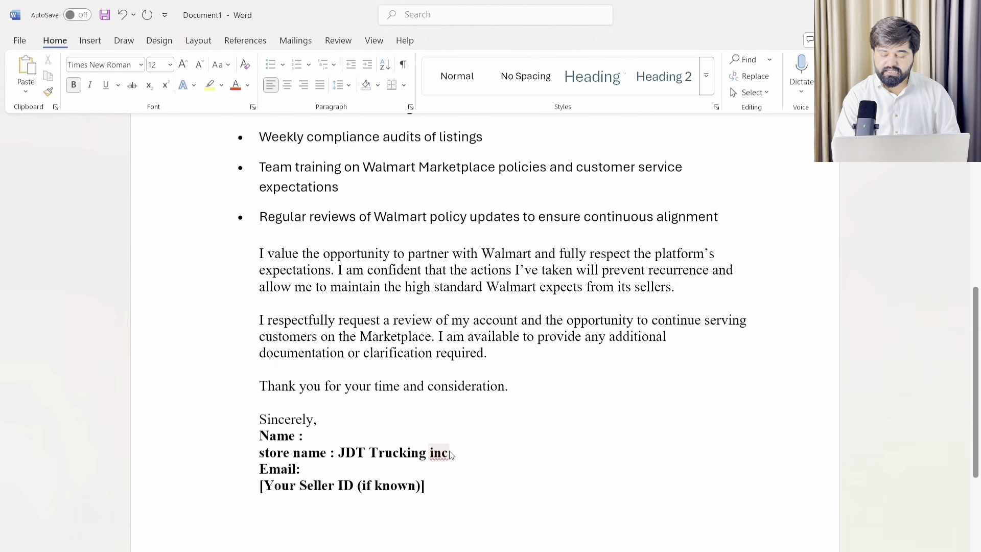
key("ctrl+v")
key("BackSpace")
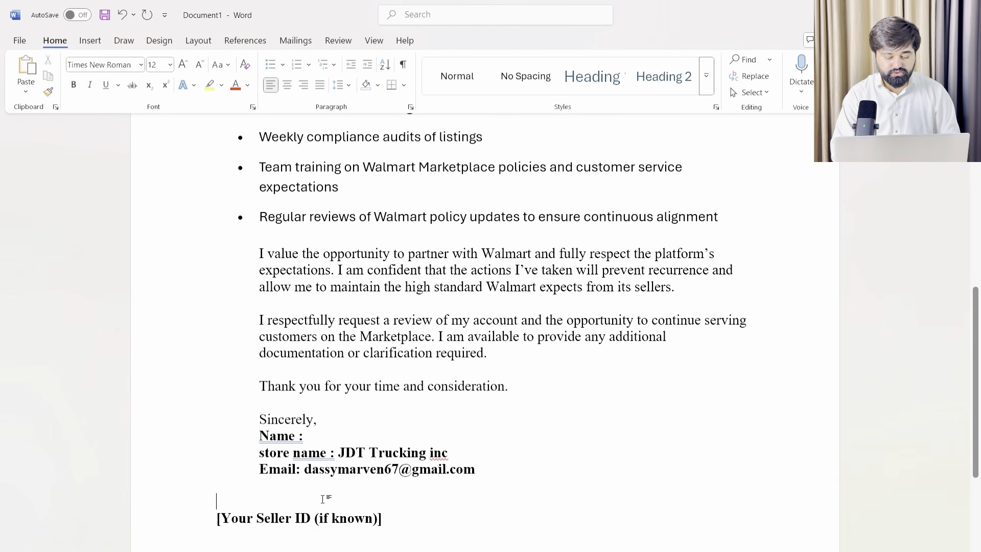
key("BackSpace")
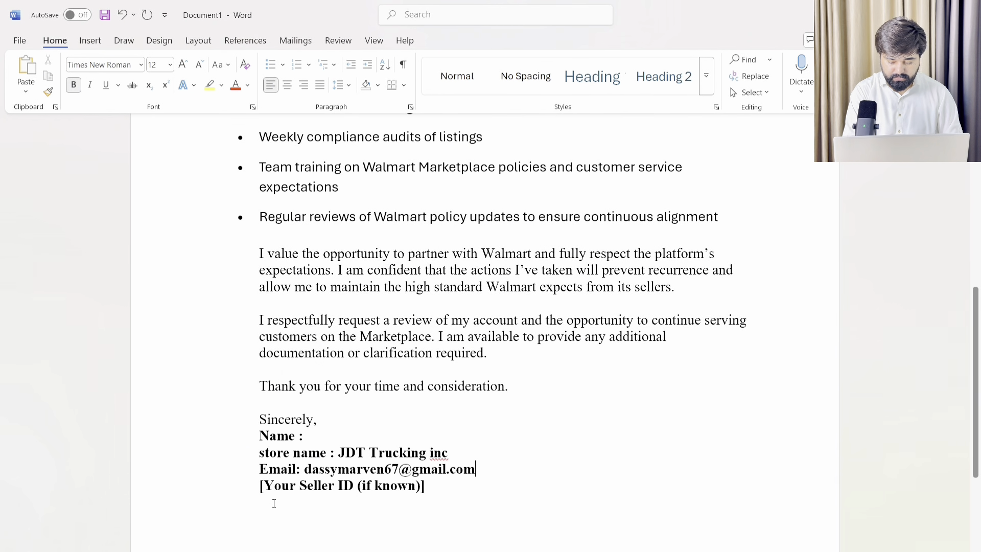
- Reduce the "[Your Seller ID (if known)]" placeholder to the label "Your Seller ID :"
key("BackSpace")
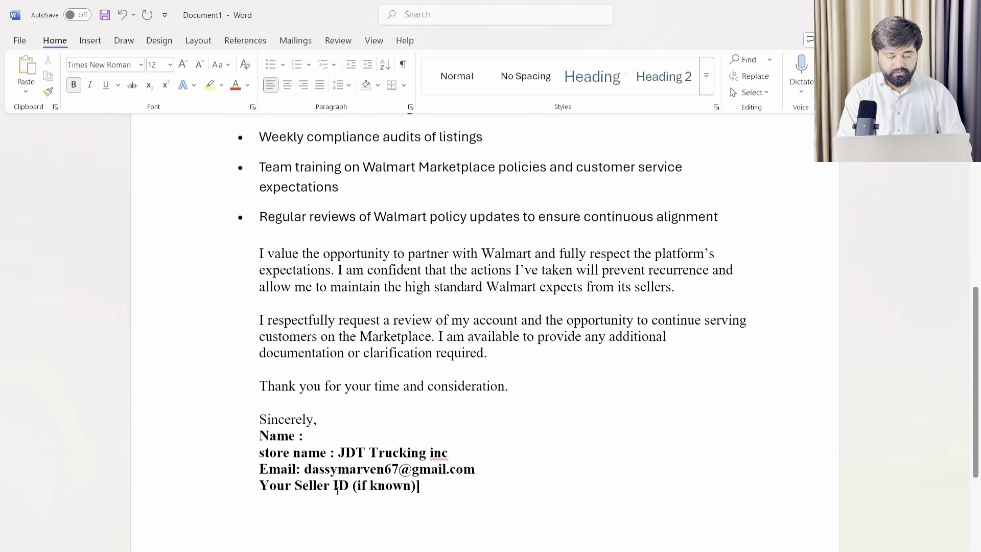
key("BackSpace")
key("BackSpace")
key("BackSpace")
key("BackSpace")
key("BackSpace")
key("BackSpace")
key("BackSpace")
key("BackSpace")
key("BackSpace")
key("BackSpace")
key("BackSpace")
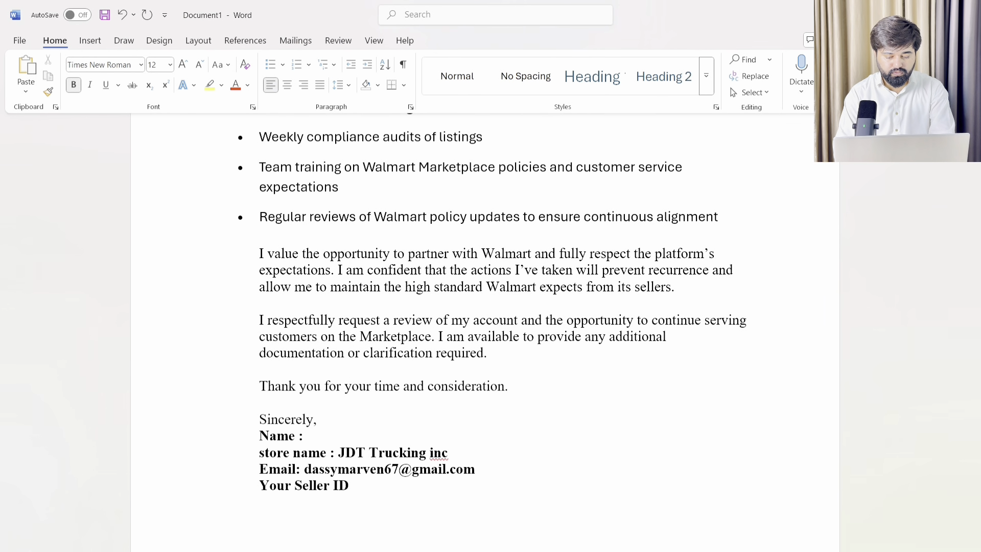
type(":")
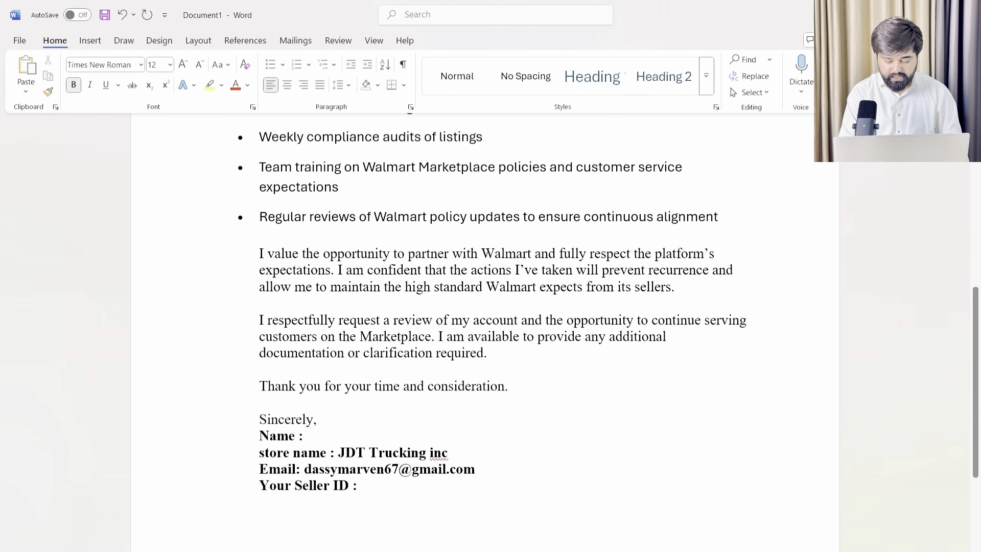
- Paste the account's seller ID number after the "Your Seller ID :" label
key("alt+Tab")
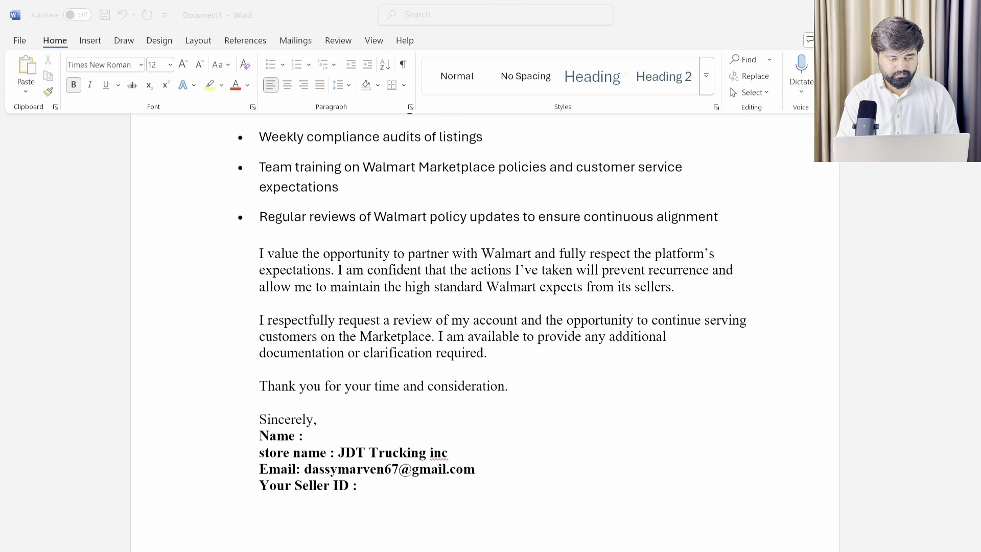
left_click(445, 501)
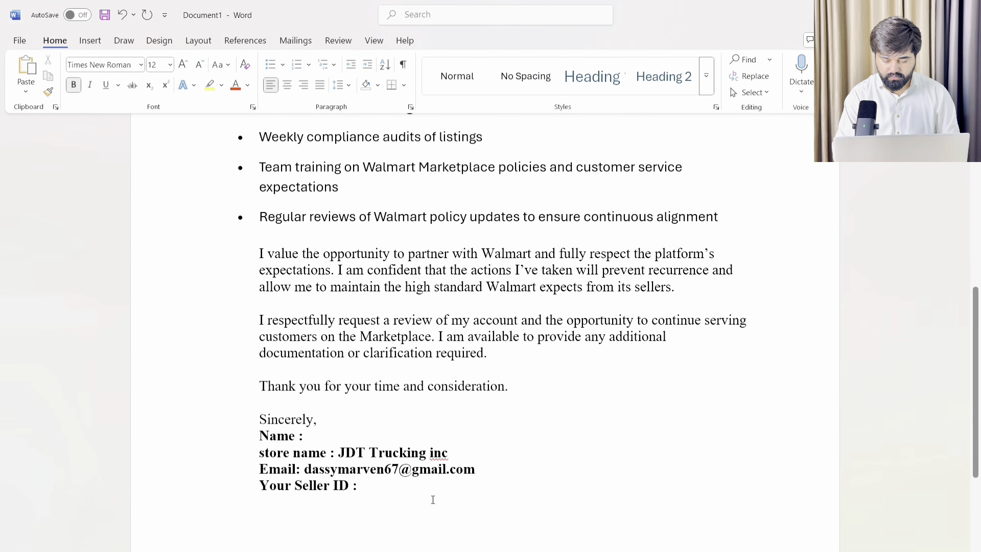
key("ctrl+v")
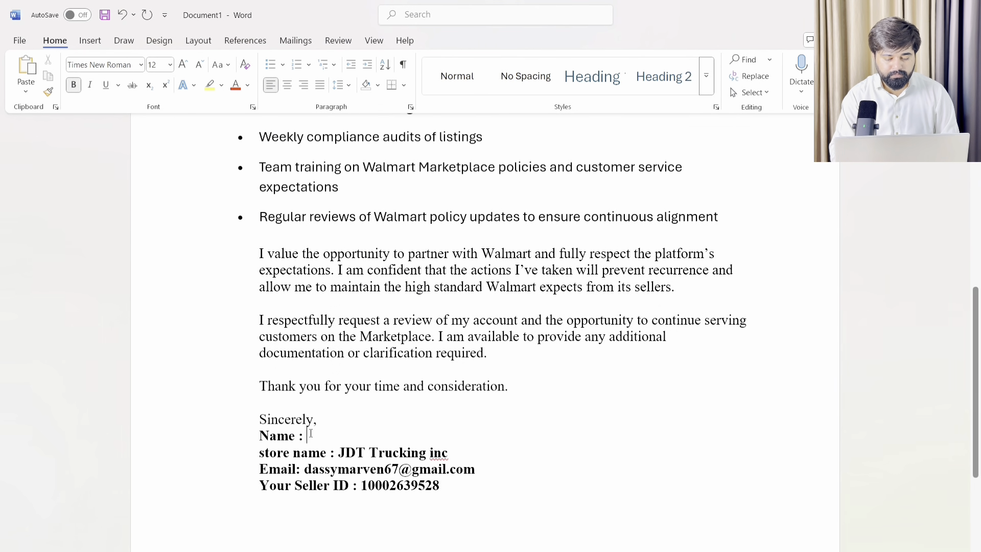
- Delete the empty "Name :" line from the signature block
key("BackSpace")
key("BackSpace")
key("BackSpace")
key("BackSpace")
key("BackSpace")
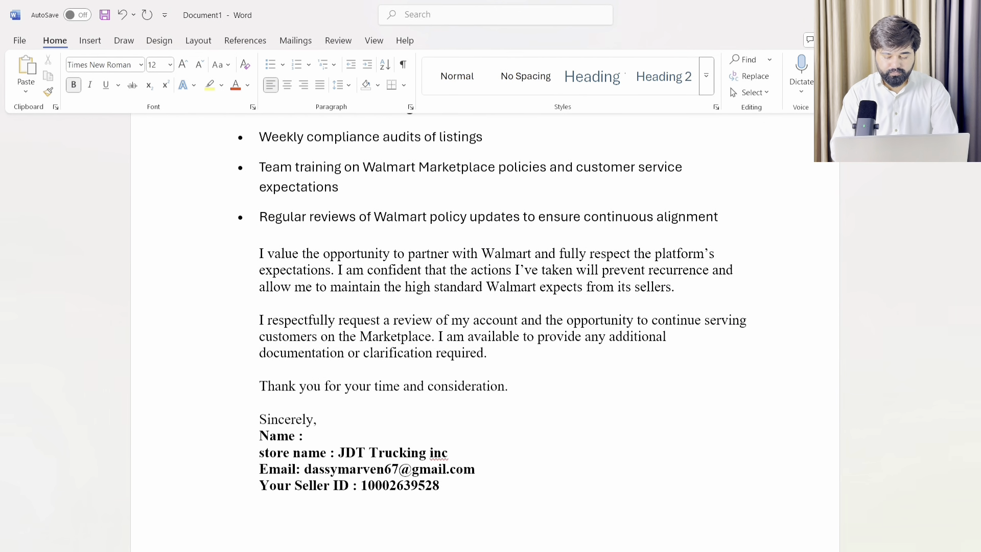
key("BackSpace")
key("BackSpace")
key("BackSpace")
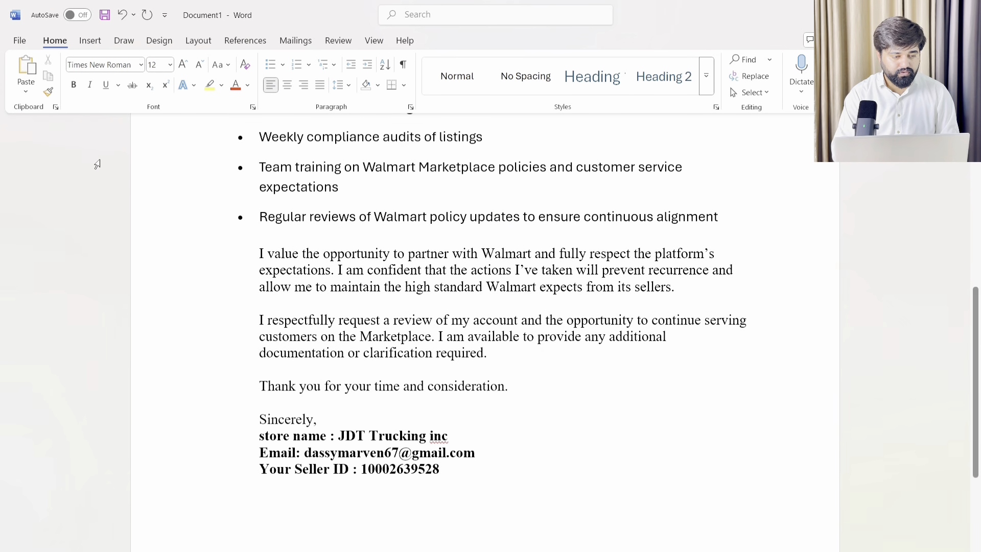
- Copy the entire letter into the issue description of the support case in Walmart Seller Center and trim the trailing blank lines
triple_click(418, 400)
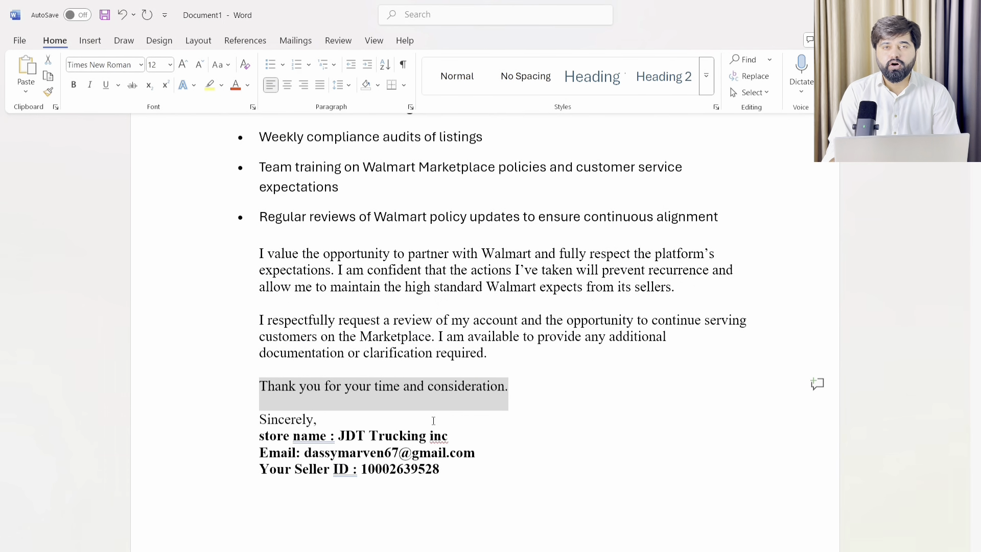
left_click(401, 381)
key("ctrl+a")
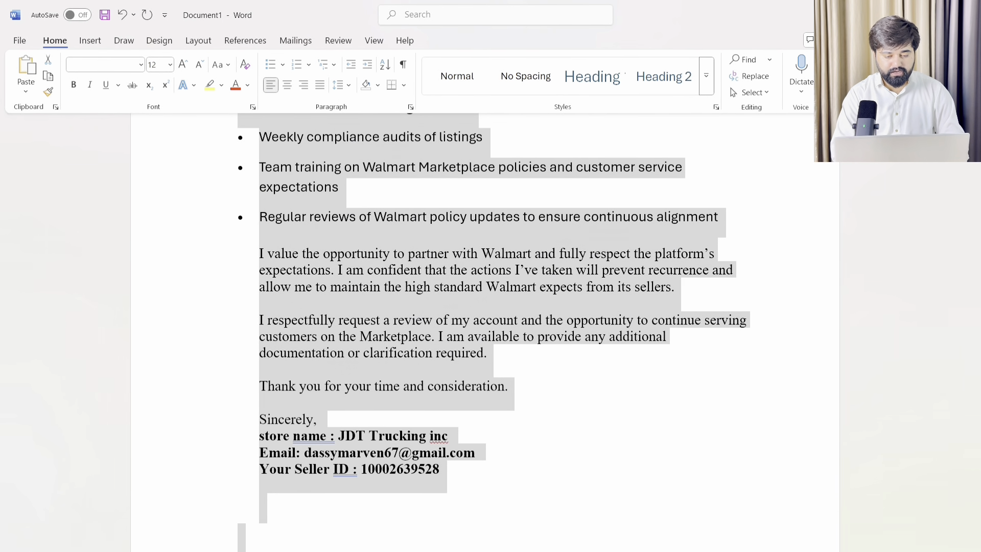
left_click(548, 550)
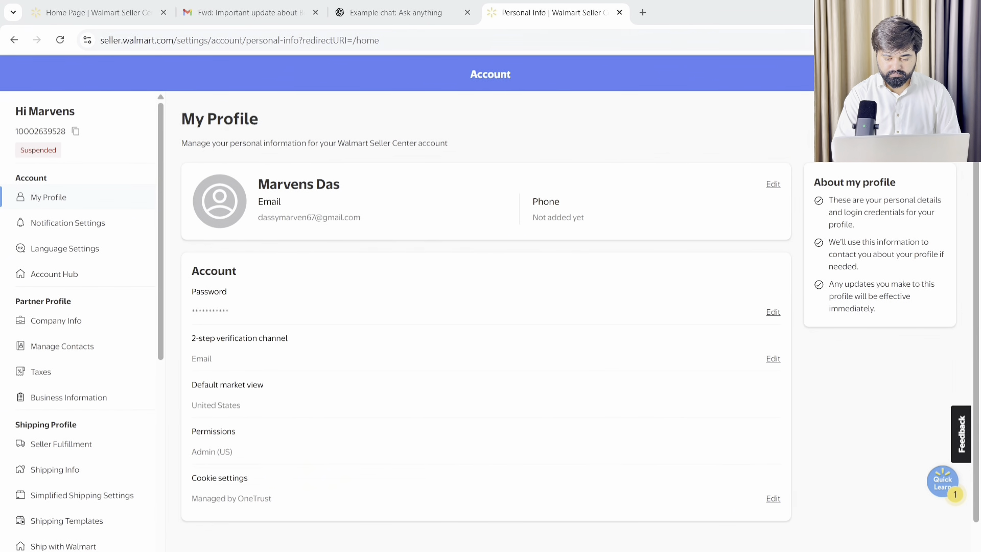
left_click(62, 12)
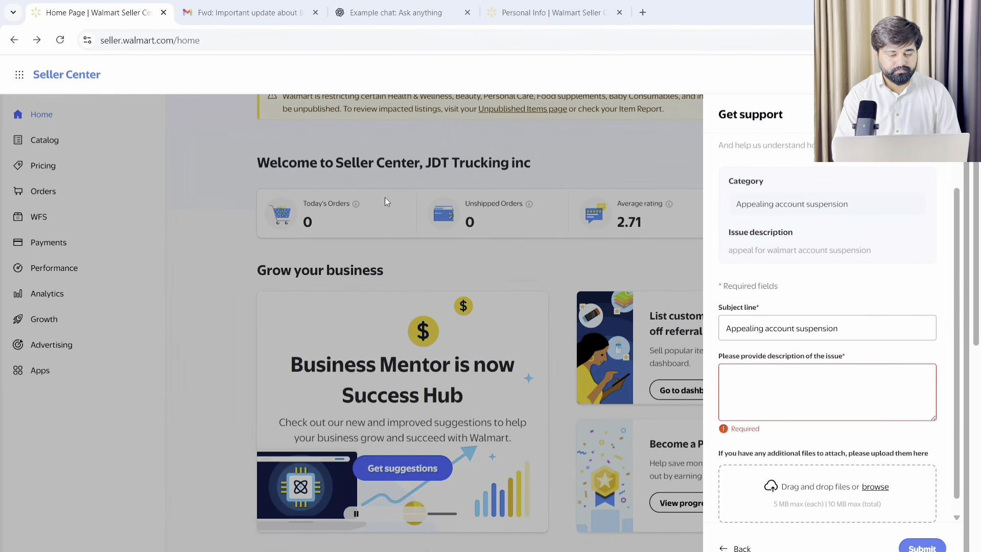
left_click(757, 382)
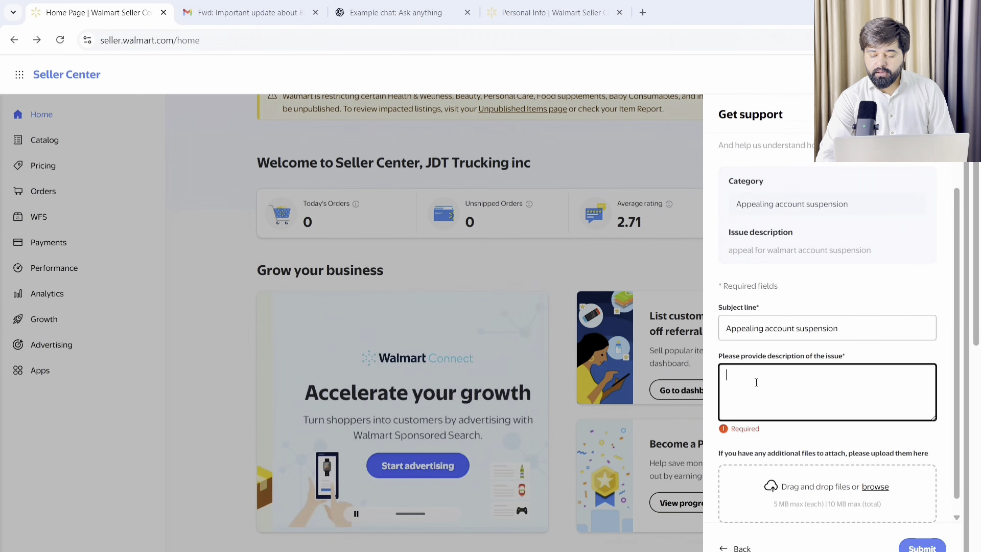
key("ctrl+v")
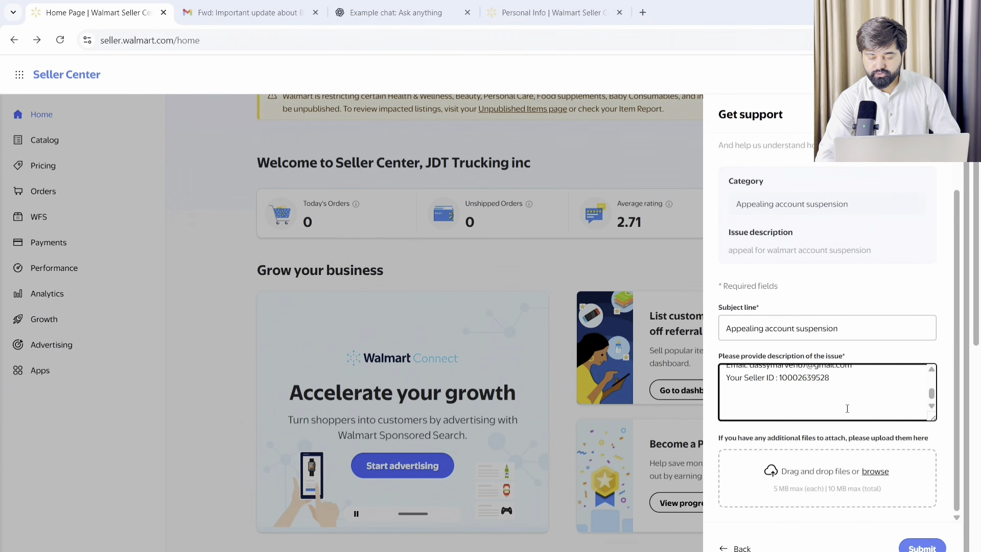
key("BackSpace")
key("BackSpace")
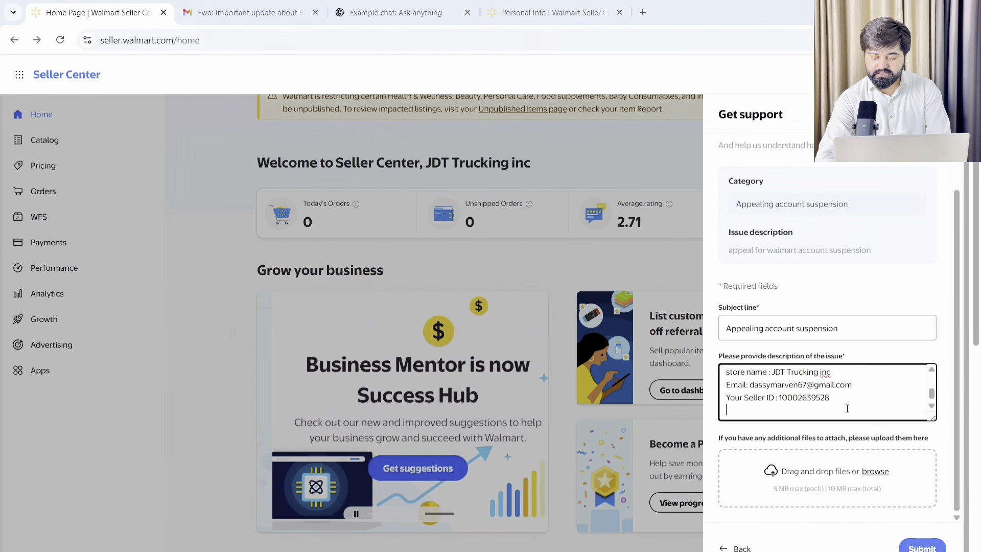
- Review the pasted appeal in the issue description from its subject line through to the signature details
key("Up")
key("Up")
key("Up")
key("Up")
key("Up")
key("Up")
key("Up")
key("Up")
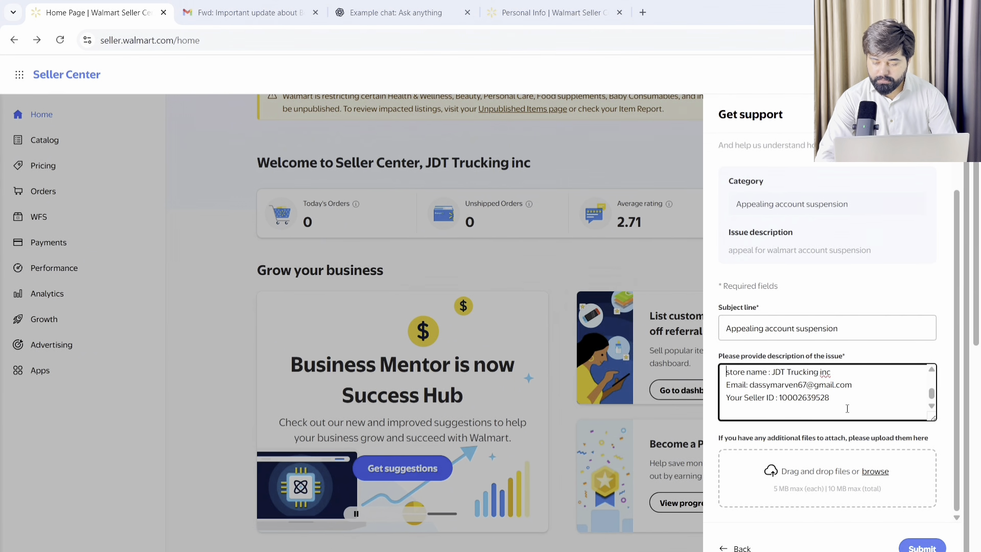
key("Up")
key("Up")
key("Up")
key("Up")
key("Up")
key("Up")
key("Up")
key("Up")
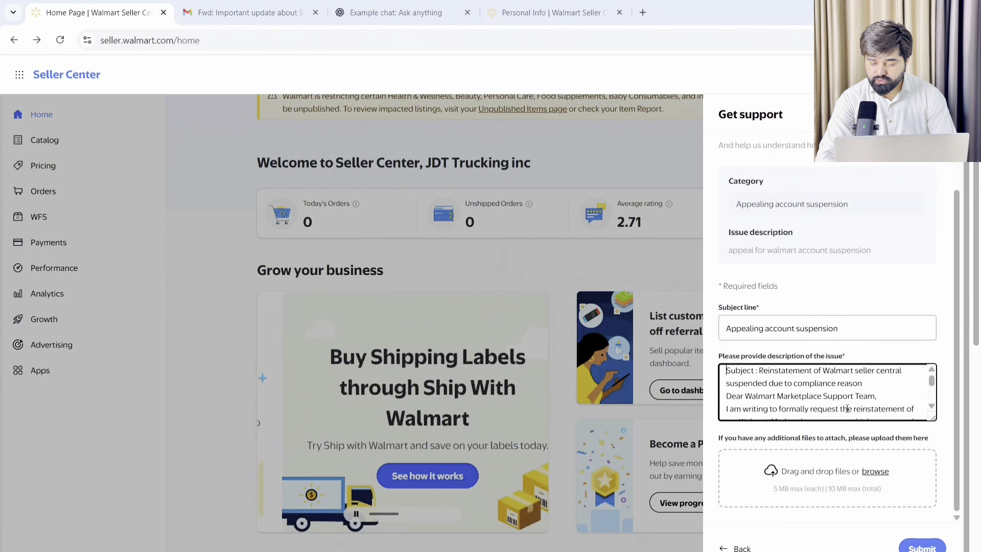
key("Down")
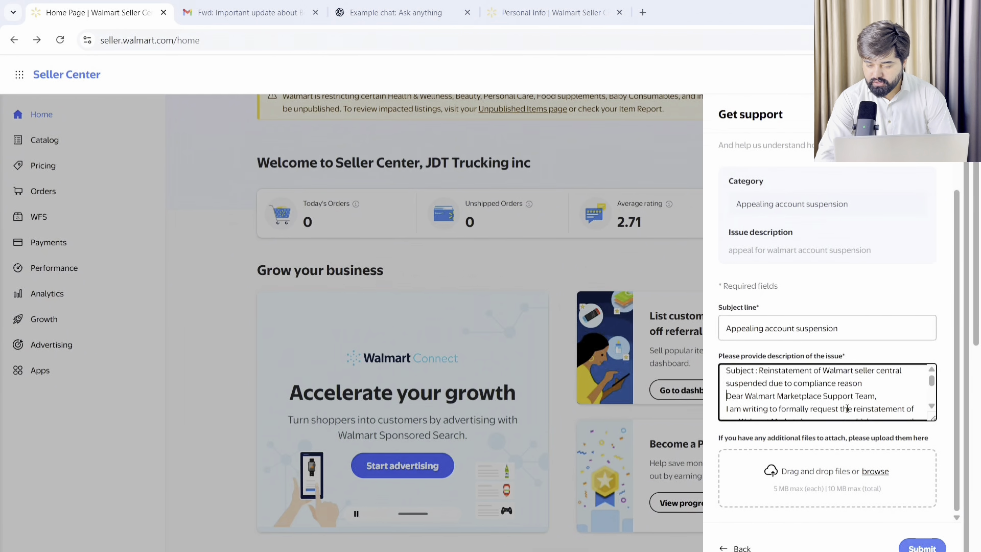
key("Down")
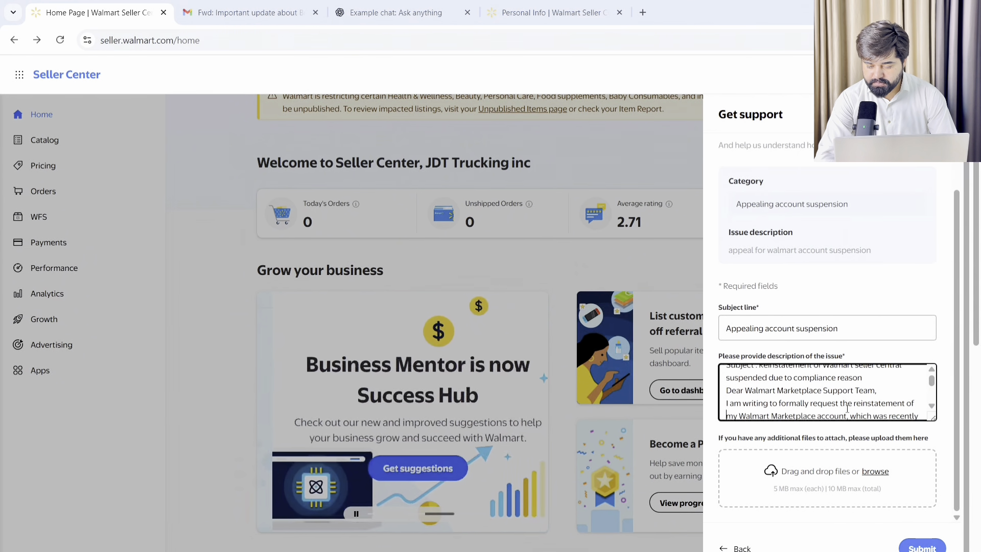
key("Down")
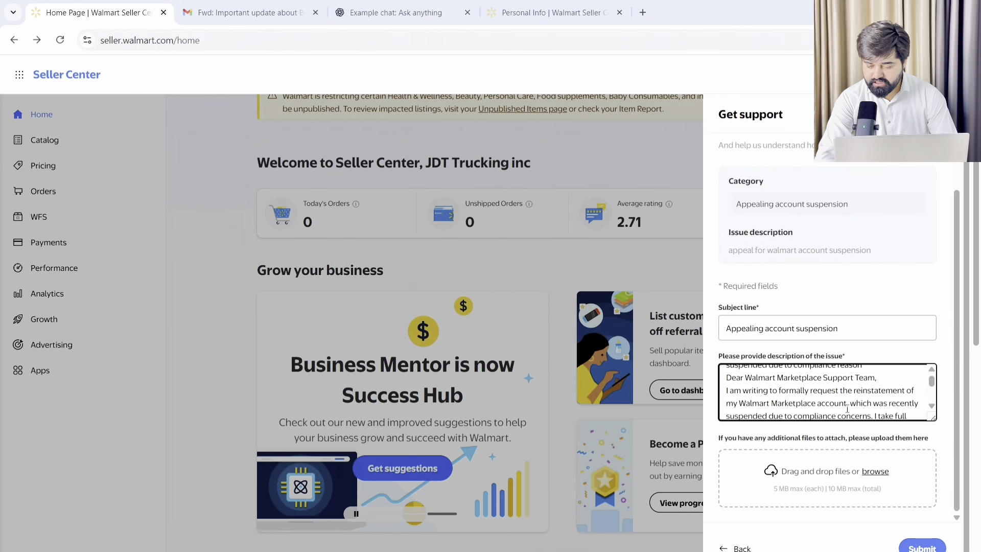
key("Down")
key("Down")
key("Down")
key("Down")
key("Down")
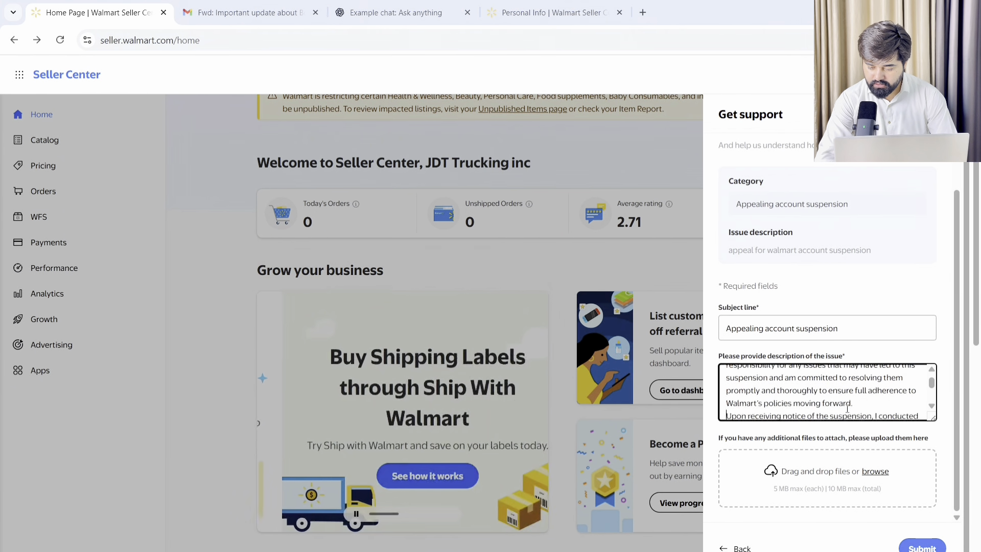
key("Down")
key("Down")
key("Down")
key("Down")
key("Down")
key("Down")
key("Down")
key("Down")
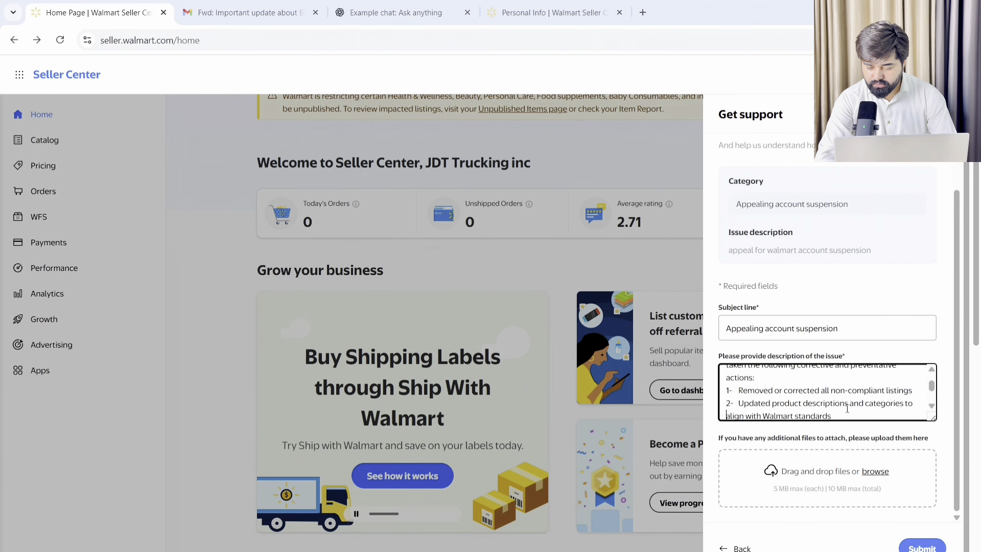
key("Down")
key("Down")
key("Down")
key("Down")
key("Down")
key("Down")
key("Down")
key("Down")
key("Down")
key("Down")
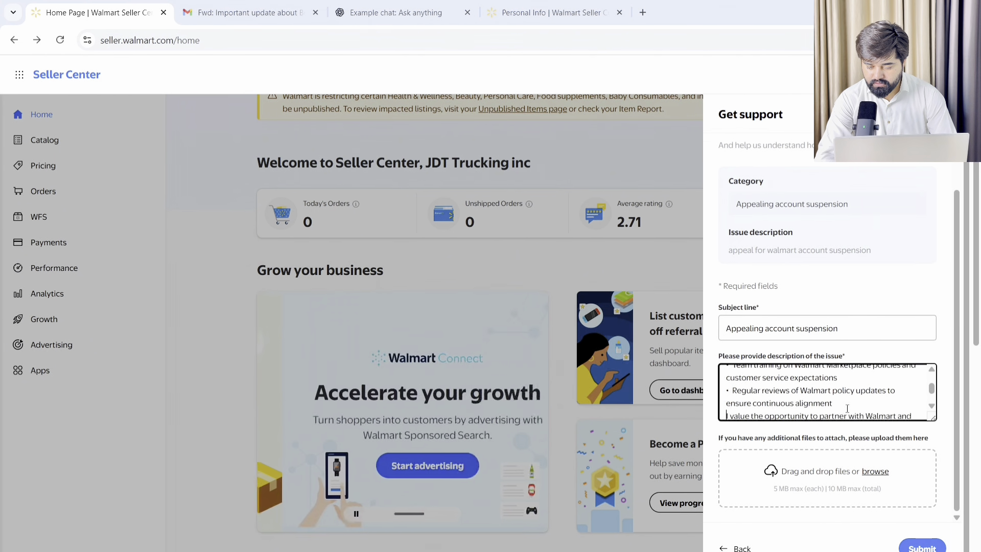
key("Down")
key("Down")
key("Down")
key("Down")
key("Down")
key("Down")
key("Down")
key("Down")
key("Down")
key("Down")
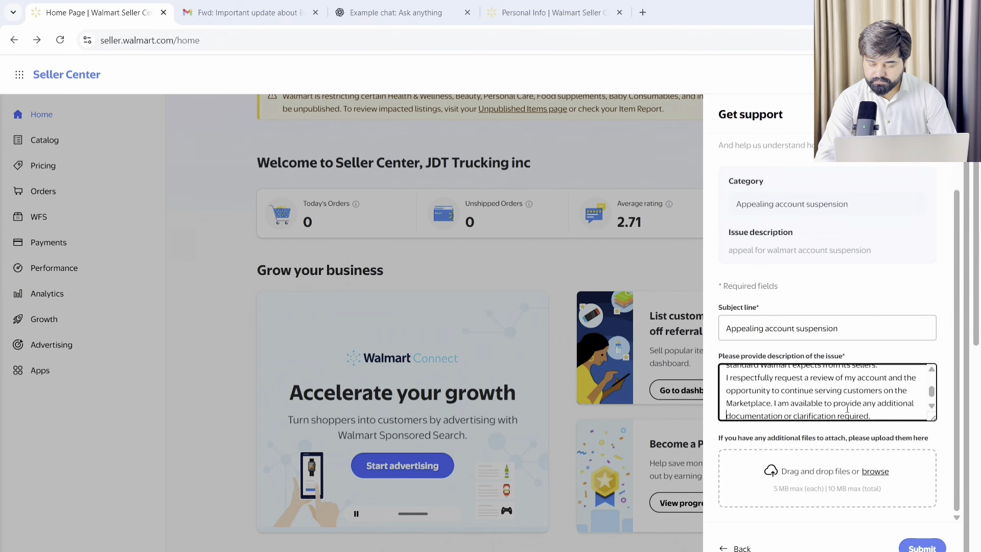
key("Down")
key("Down")
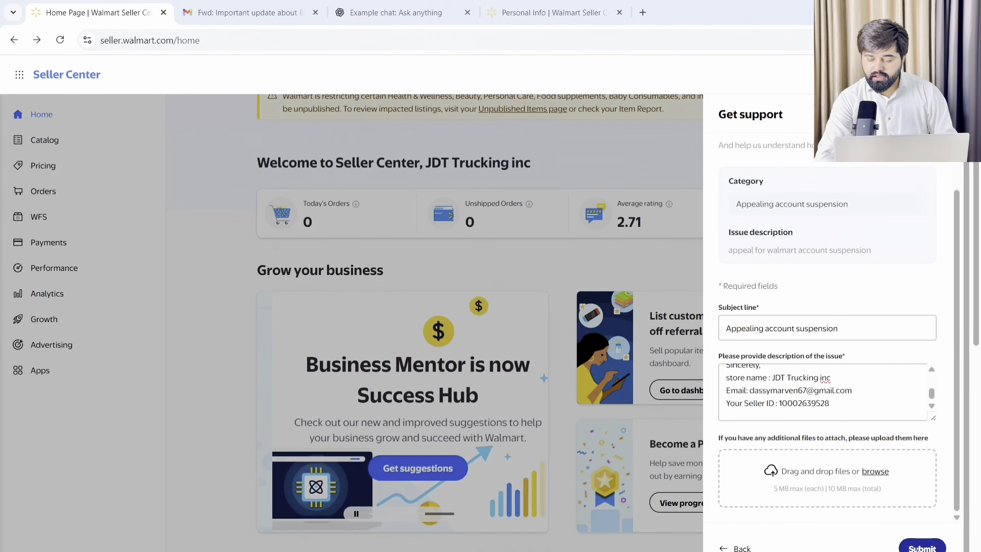
- Submit the "Appealing account suspension" support case
left_click(918, 549)
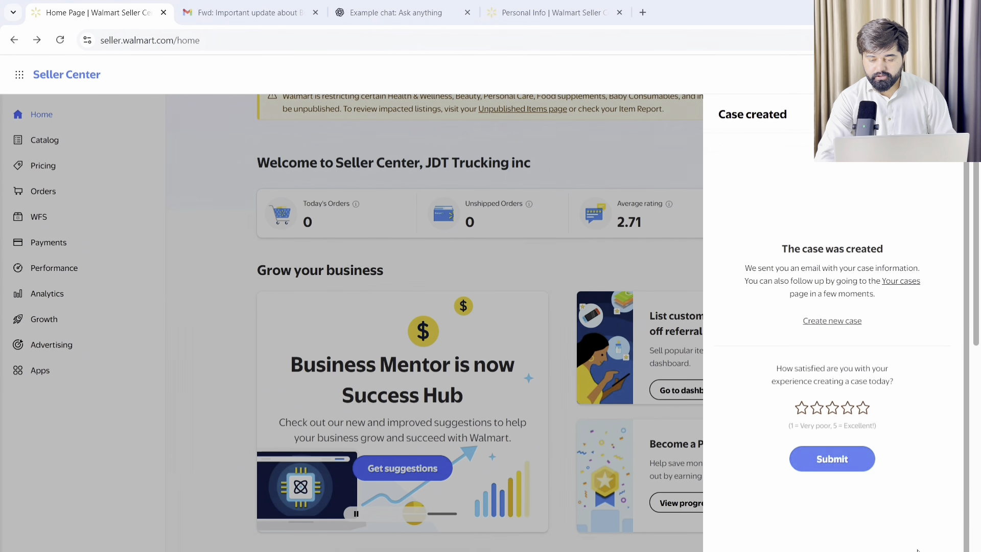